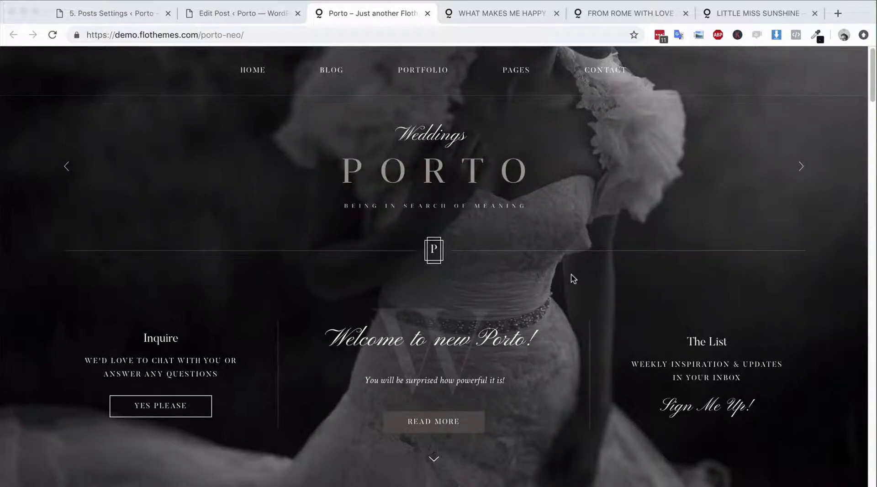
Browse the What Makes Me Happy and Little Miss Sunshine posts, then go to 5. Posts Settings.
{"action": "left_click", "coordinate": [509, 18]}
{"action": "scroll", "coordinate": [450, 273], "scroll_direction": "down", "scroll_amount": 10}
{"action": "key", "text": "super+r"}
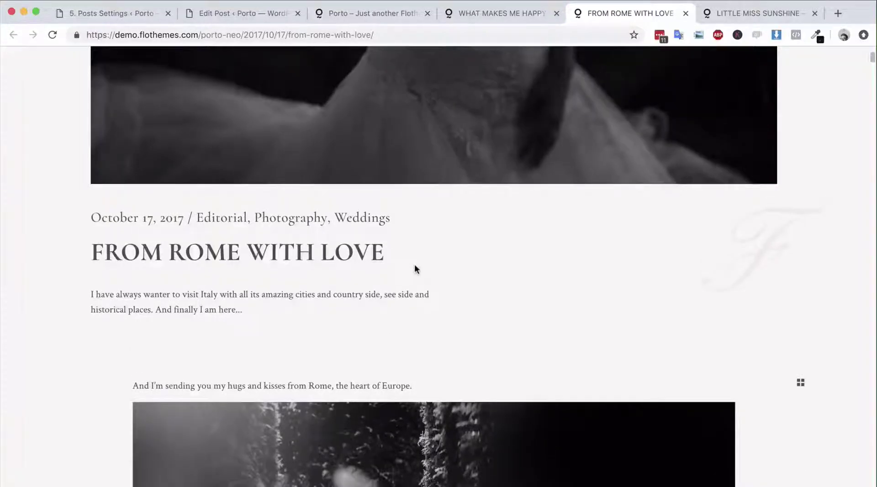
{"action": "scroll", "coordinate": [415, 269], "scroll_direction": "down", "scroll_amount": 6}
{"action": "left_click", "coordinate": [734, 15]}
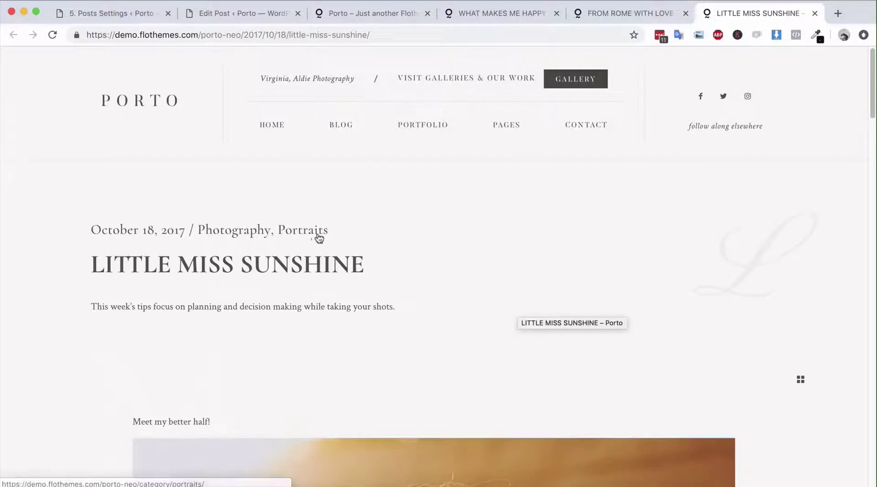
{"action": "left_click", "coordinate": [118, 17]}
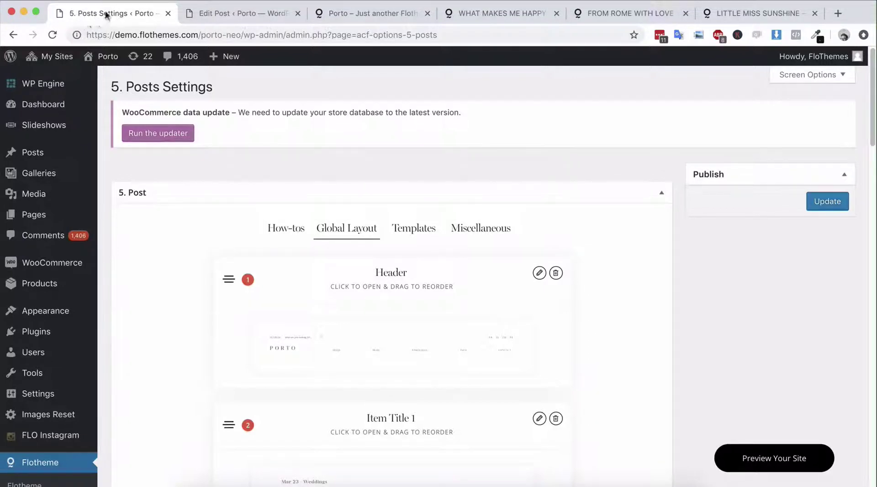
Scroll up and down through the Header, Item Title 1 and other Global Layout blocks.
{"action": "scroll", "coordinate": [145, 231], "scroll_direction": "down", "scroll_amount": 5}
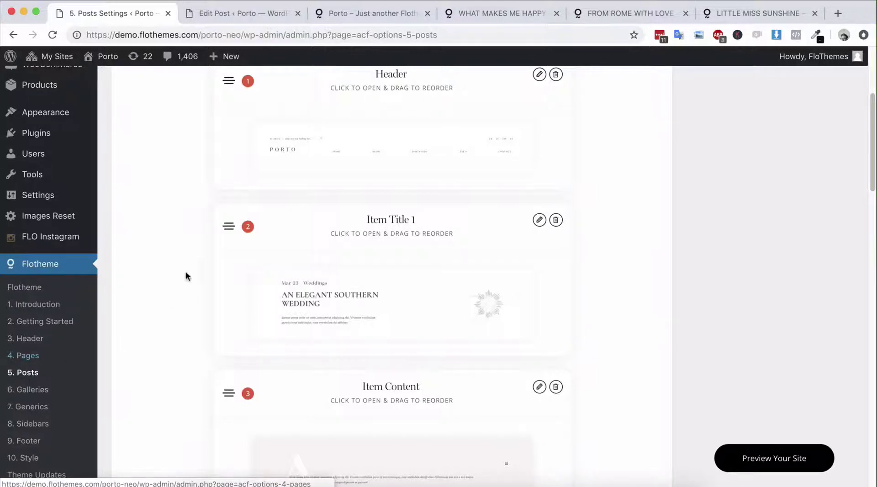
{"action": "scroll", "coordinate": [203, 259], "scroll_direction": "up", "scroll_amount": 4}
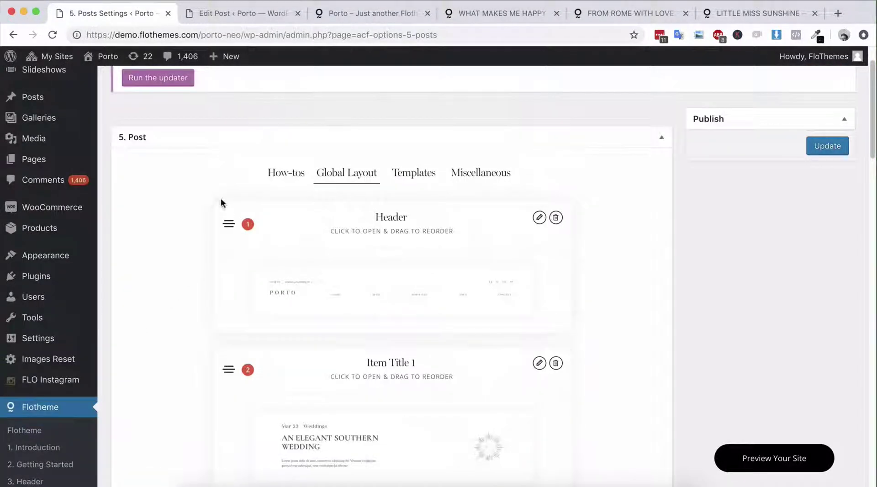
{"action": "scroll", "coordinate": [221, 201], "scroll_direction": "up", "scroll_amount": 1}
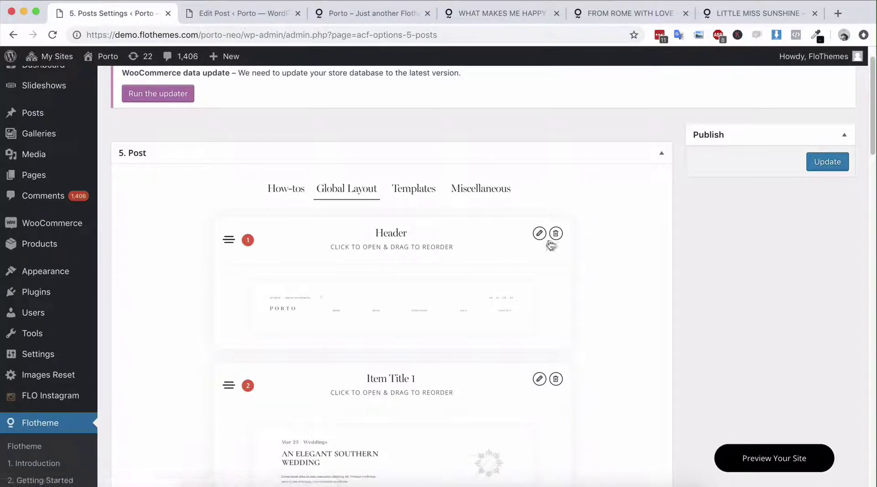
{"action": "scroll", "coordinate": [495, 250], "scroll_direction": "down", "scroll_amount": 3}
{"action": "scroll", "coordinate": [496, 249], "scroll_direction": "down", "scroll_amount": 1}
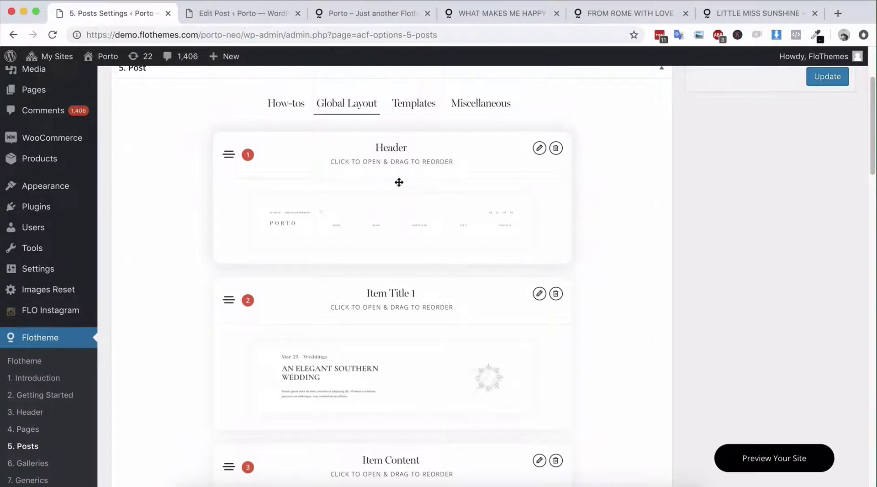
{"action": "scroll", "coordinate": [410, 228], "scroll_direction": "down", "scroll_amount": 3}
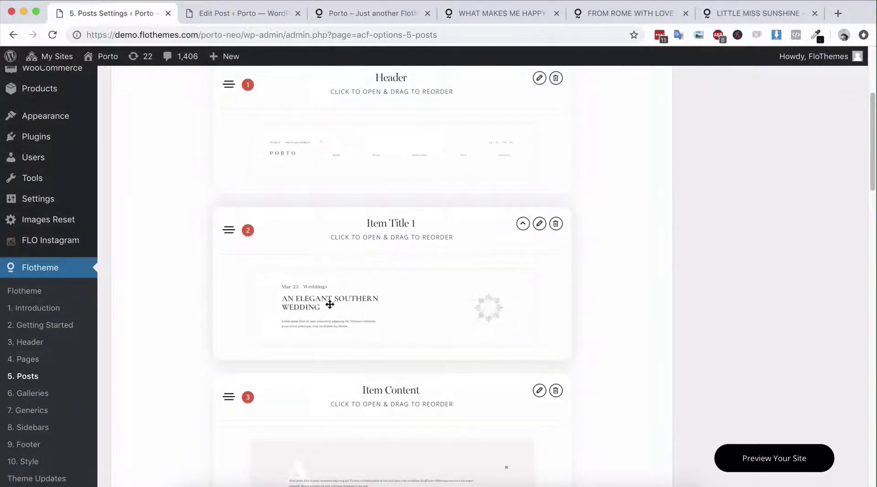
{"action": "scroll", "coordinate": [342, 293], "scroll_direction": "down", "scroll_amount": 10}
{"action": "scroll", "coordinate": [389, 194], "scroll_direction": "up", "scroll_amount": 6}
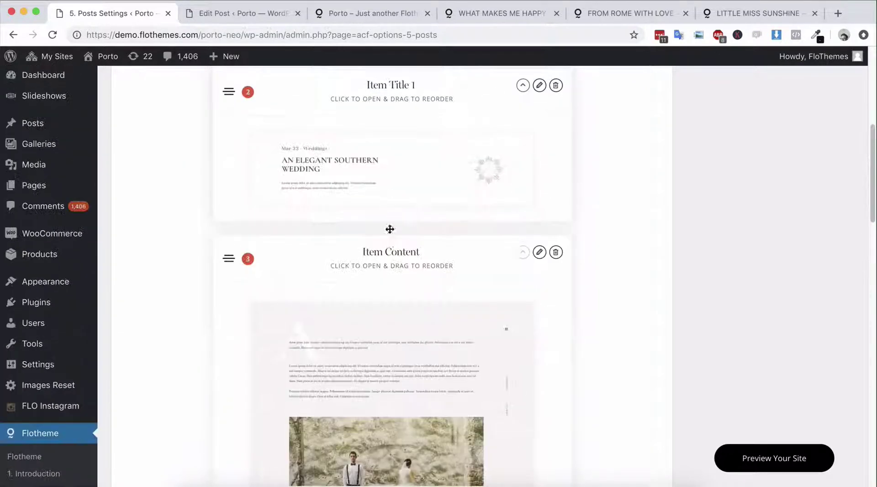
{"action": "scroll", "coordinate": [389, 241], "scroll_direction": "down", "scroll_amount": 2}
Glance at the Edit Post screen, then review the 5. Posts Settings blocks down to Footer.
{"action": "left_click", "coordinate": [238, 13]}
{"action": "scroll", "coordinate": [397, 251], "scroll_direction": "up", "scroll_amount": 10}
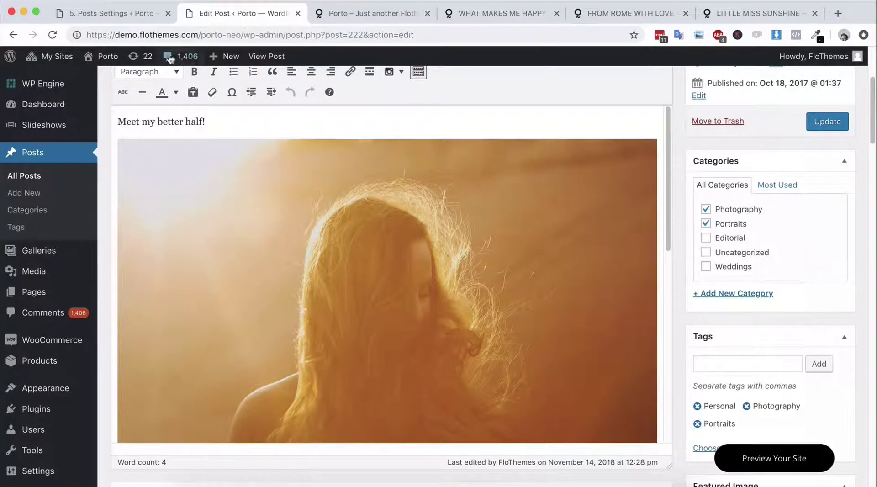
{"action": "left_click", "coordinate": [137, 14]}
{"action": "scroll", "coordinate": [369, 271], "scroll_direction": "down", "scroll_amount": 3}
{"action": "scroll", "coordinate": [368, 271], "scroll_direction": "down", "scroll_amount": 2}
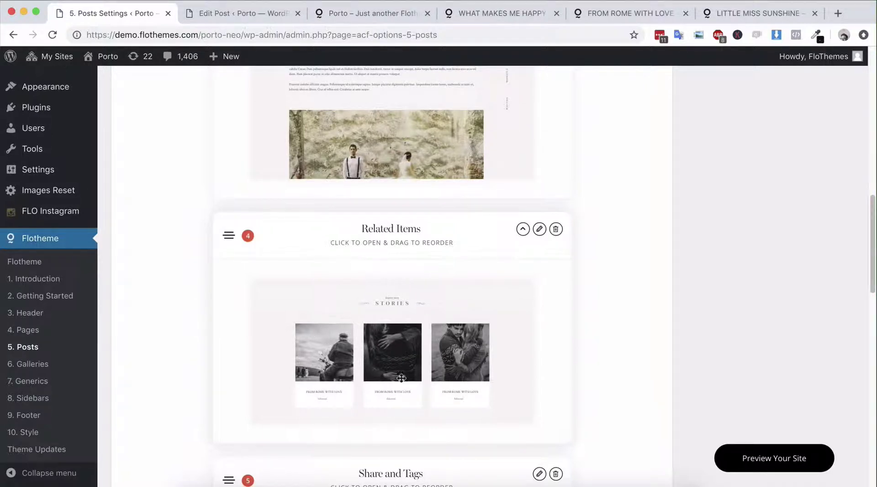
{"action": "scroll", "coordinate": [349, 343], "scroll_direction": "down", "scroll_amount": 5}
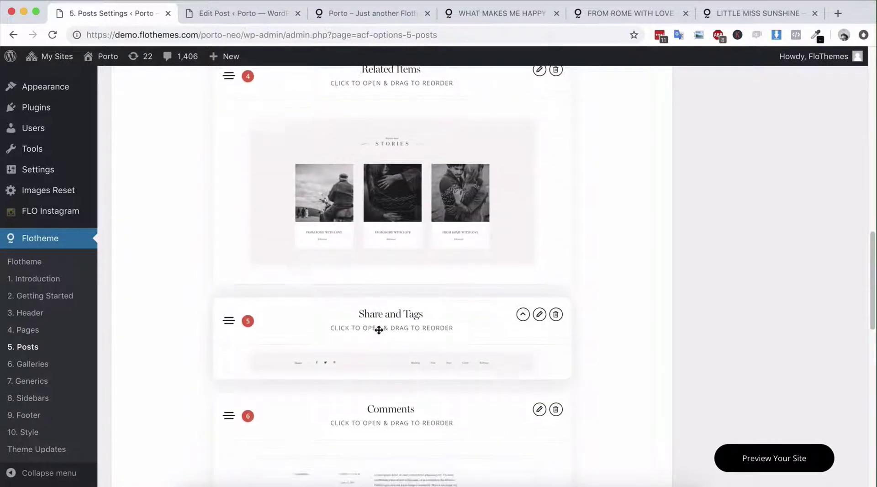
{"action": "scroll", "coordinate": [424, 324], "scroll_direction": "down", "scroll_amount": 12}
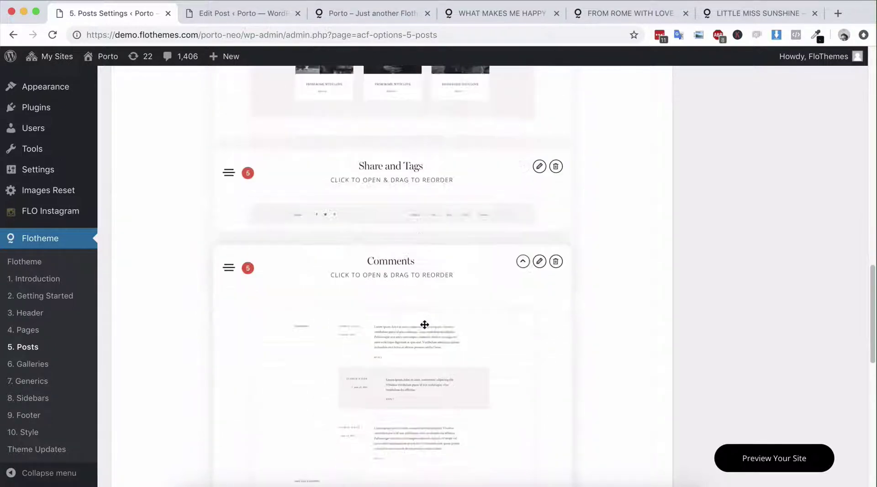
{"action": "scroll", "coordinate": [424, 324], "scroll_direction": "down", "scroll_amount": 5}
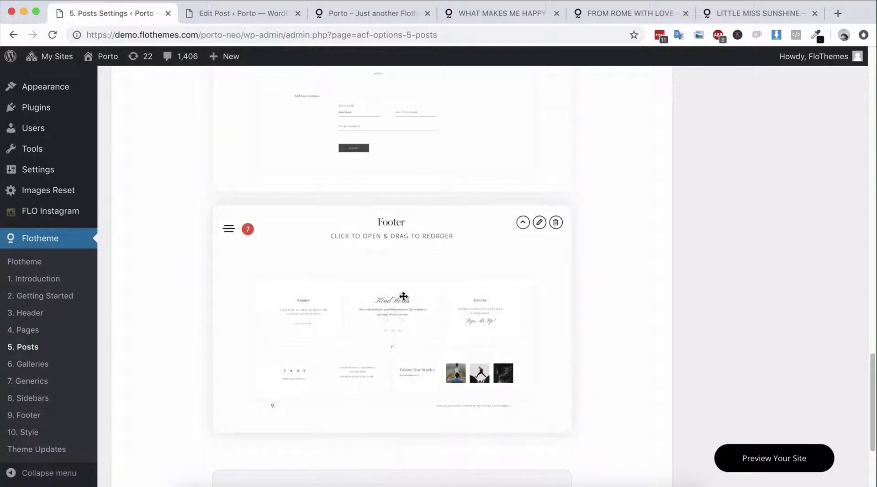
{"action": "scroll", "coordinate": [437, 291], "scroll_direction": "up", "scroll_amount": 20}
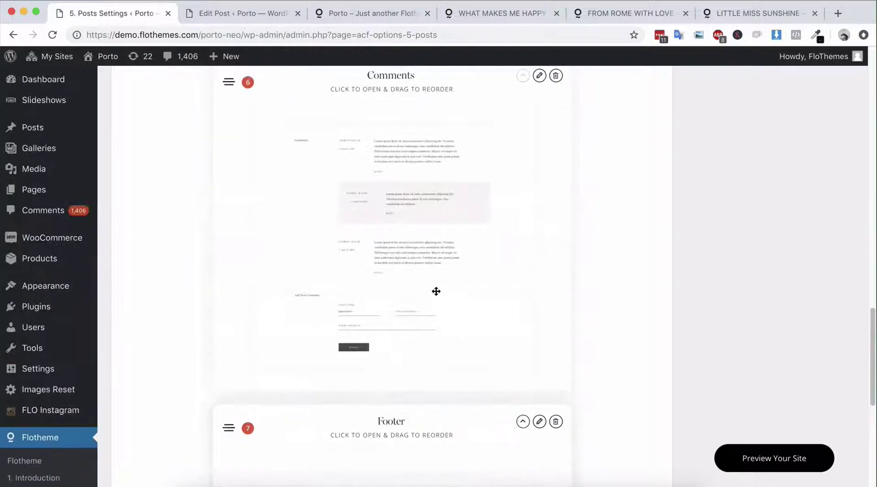
Drag the Comments block above Share and Tags in the Global Layout list.
{"action": "scroll", "coordinate": [436, 291], "scroll_direction": "up", "scroll_amount": 8}
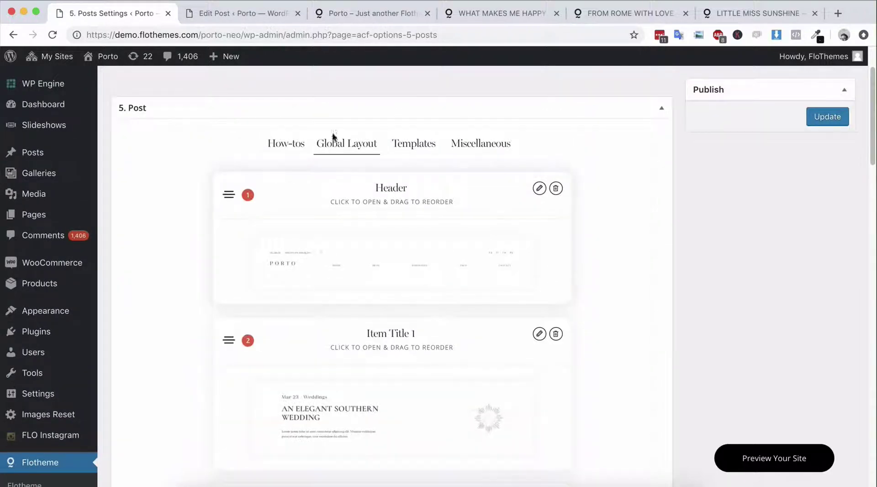
{"action": "scroll", "coordinate": [466, 262], "scroll_direction": "down", "scroll_amount": 9}
{"action": "scroll", "coordinate": [446, 260], "scroll_direction": "up", "scroll_amount": 6}
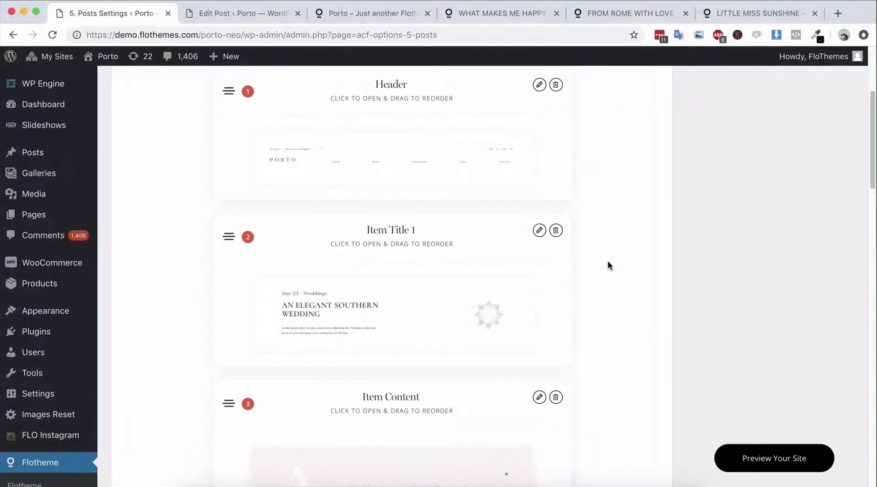
{"action": "scroll", "coordinate": [607, 266], "scroll_direction": "down", "scroll_amount": 10}
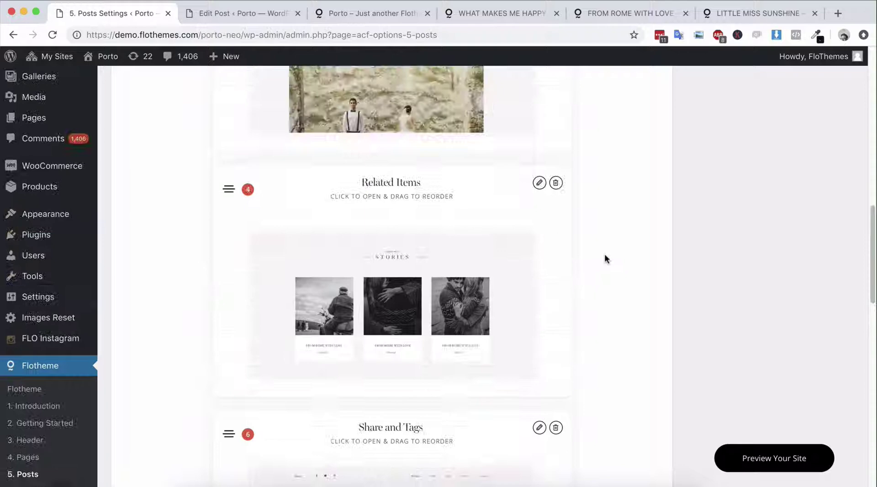
{"action": "scroll", "coordinate": [605, 259], "scroll_direction": "down", "scroll_amount": 4}
{"action": "scroll", "coordinate": [450, 260], "scroll_direction": "down", "scroll_amount": 6}
{"action": "scroll", "coordinate": [548, 182], "scroll_direction": "up", "scroll_amount": 5}
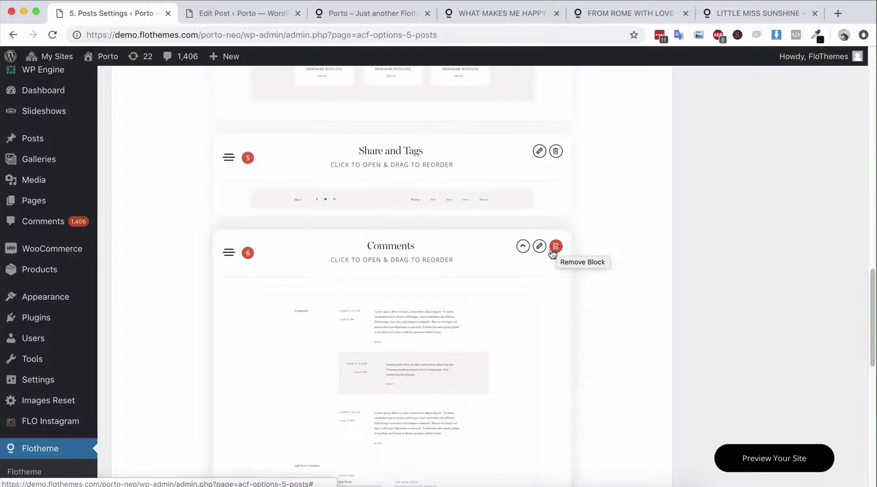
{"action": "scroll", "coordinate": [503, 221], "scroll_direction": "down", "scroll_amount": 3}
{"action": "scroll", "coordinate": [439, 219], "scroll_direction": "down", "scroll_amount": 2}
{"action": "scroll", "coordinate": [439, 219], "scroll_direction": "up", "scroll_amount": 5}
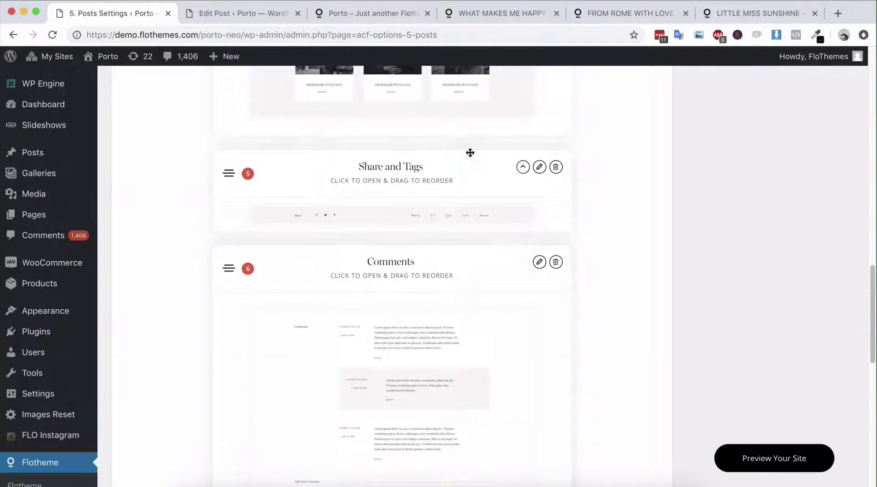
{"action": "left_click_drag", "start_coordinate": [393, 270], "coordinate": [404, 184]}
Adjust the block order further, leaving Share and Tags 5, Comments 6 and Footer 7.
{"action": "scroll", "coordinate": [409, 183], "scroll_direction": "down", "scroll_amount": 2}
{"action": "scroll", "coordinate": [410, 183], "scroll_direction": "down", "scroll_amount": 2}
{"action": "left_click_drag", "start_coordinate": [396, 369], "coordinate": [412, 95]}
{"action": "scroll", "coordinate": [423, 290], "scroll_direction": "up", "scroll_amount": 4}
{"action": "left_click_drag", "start_coordinate": [423, 286], "coordinate": [422, 282]}
{"action": "scroll", "coordinate": [421, 281], "scroll_direction": "down", "scroll_amount": 10}
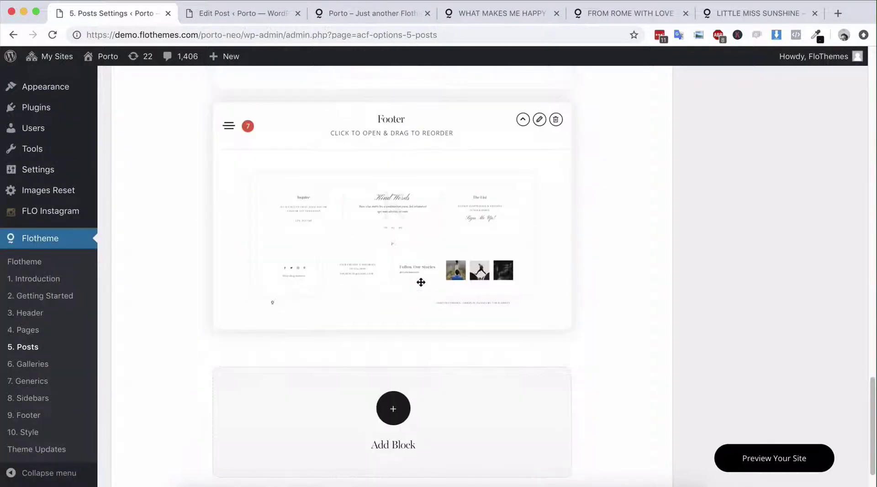
Open the Add Block library and scroll through Slideshow, Testimonials, Text Block and Title options.
{"action": "left_click", "coordinate": [394, 391]}
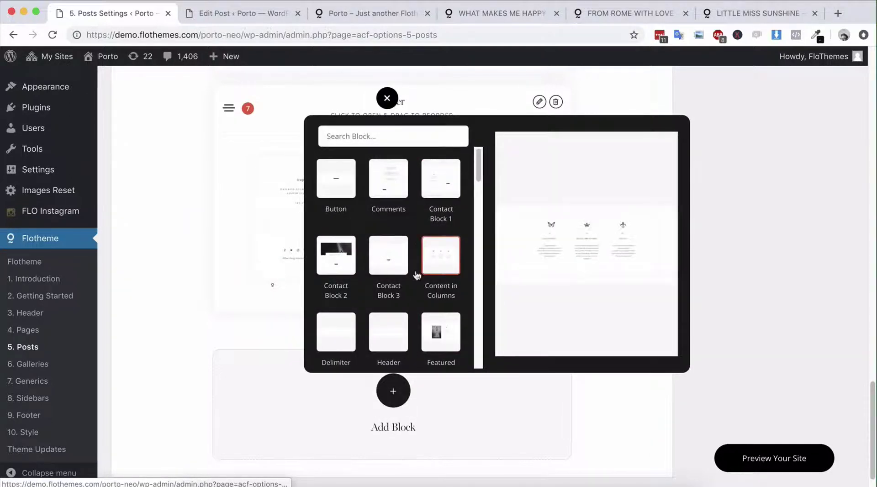
{"action": "scroll", "coordinate": [417, 265], "scroll_direction": "down", "scroll_amount": 2}
{"action": "scroll", "coordinate": [402, 283], "scroll_direction": "down", "scroll_amount": 1}
{"action": "scroll", "coordinate": [388, 290], "scroll_direction": "down", "scroll_amount": 1}
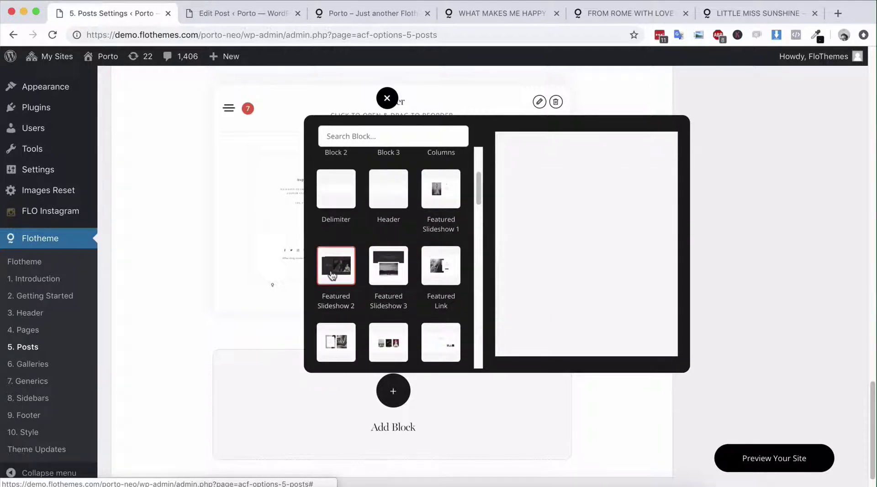
{"action": "scroll", "coordinate": [335, 272], "scroll_direction": "down", "scroll_amount": 1}
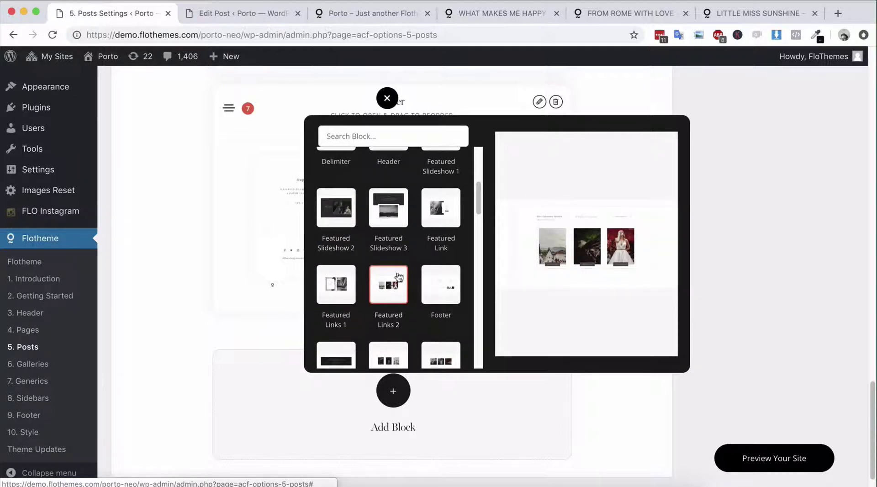
{"action": "scroll", "coordinate": [402, 281], "scroll_direction": "down", "scroll_amount": 8}
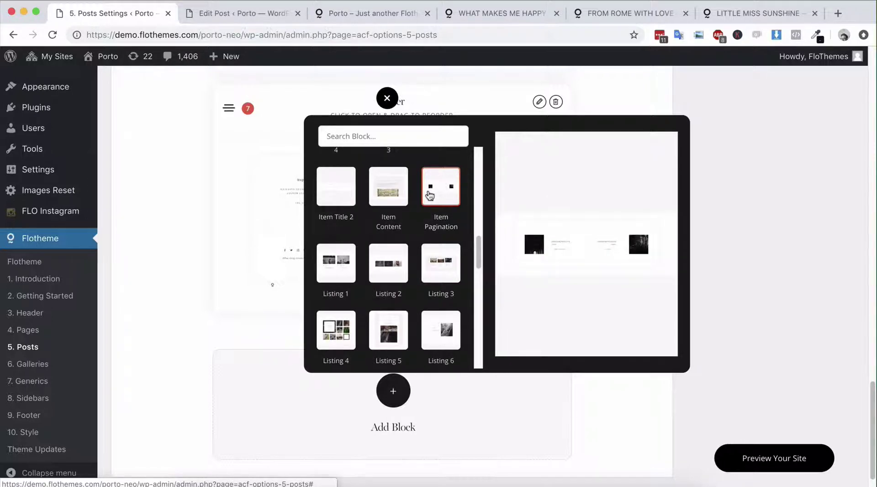
{"action": "scroll", "coordinate": [402, 245], "scroll_direction": "down", "scroll_amount": 5}
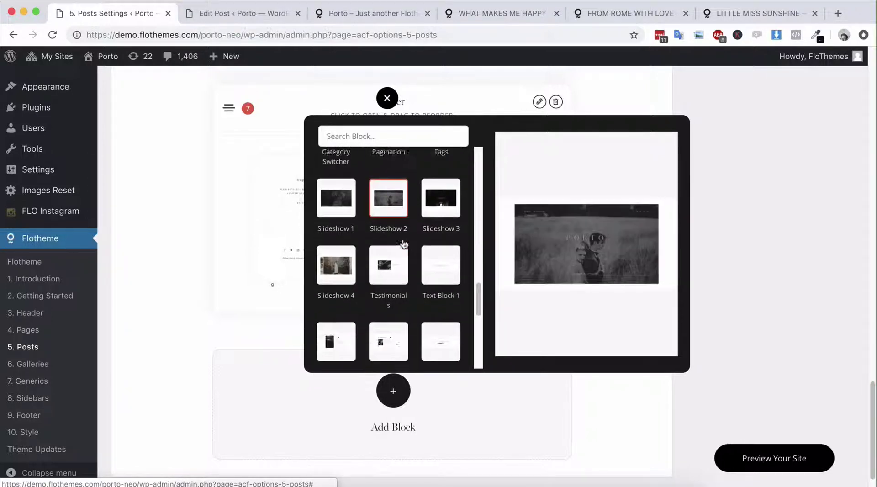
{"action": "scroll", "coordinate": [404, 246], "scroll_direction": "down", "scroll_amount": 3}
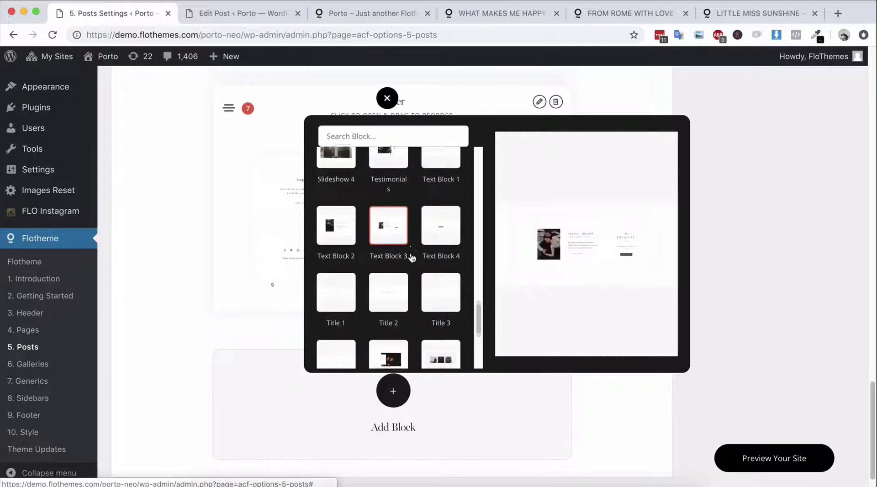
{"action": "scroll", "coordinate": [412, 256], "scroll_direction": "down", "scroll_amount": 3}
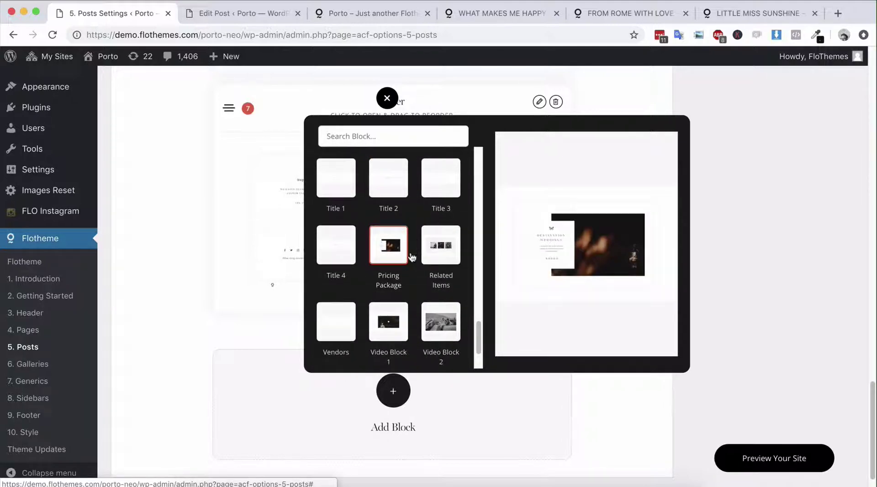
{"action": "scroll", "coordinate": [417, 241], "scroll_direction": "down", "scroll_amount": 1}
{"action": "scroll", "coordinate": [417, 241], "scroll_direction": "down", "scroll_amount": 1}
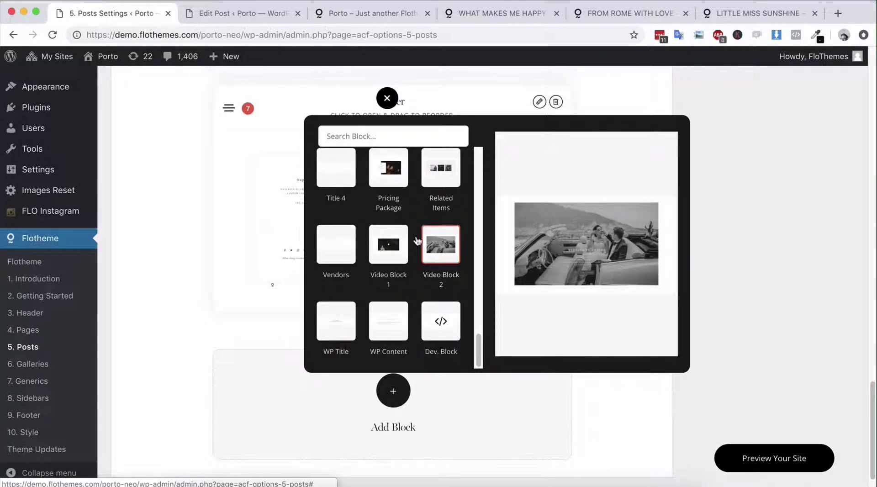
{"action": "scroll", "coordinate": [418, 241], "scroll_direction": "up", "scroll_amount": 6}
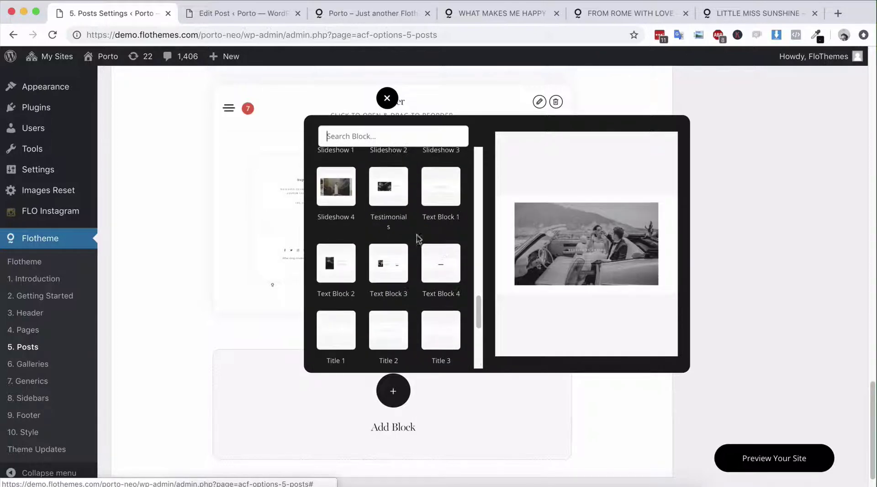
Close the block library and scroll back up to Item Title 1.
{"action": "left_click", "coordinate": [387, 103]}
{"action": "scroll", "coordinate": [452, 242], "scroll_direction": "up", "scroll_amount": 8}
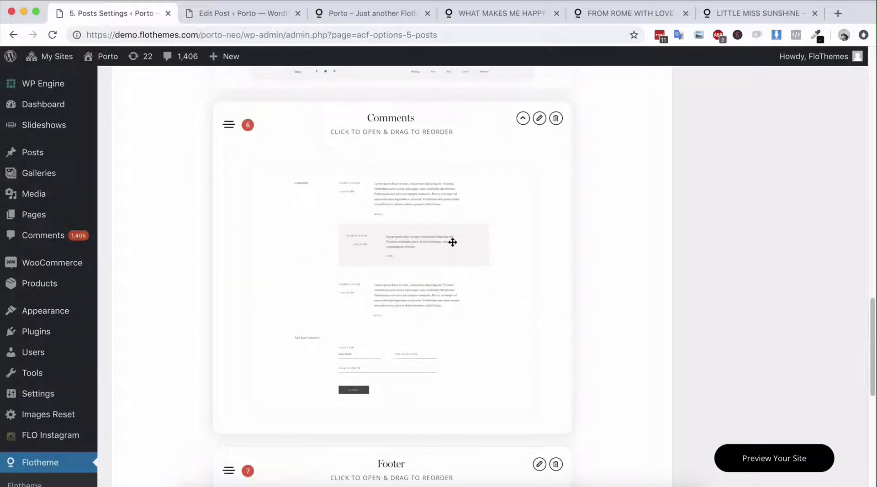
{"action": "scroll", "coordinate": [452, 242], "scroll_direction": "up", "scroll_amount": 15}
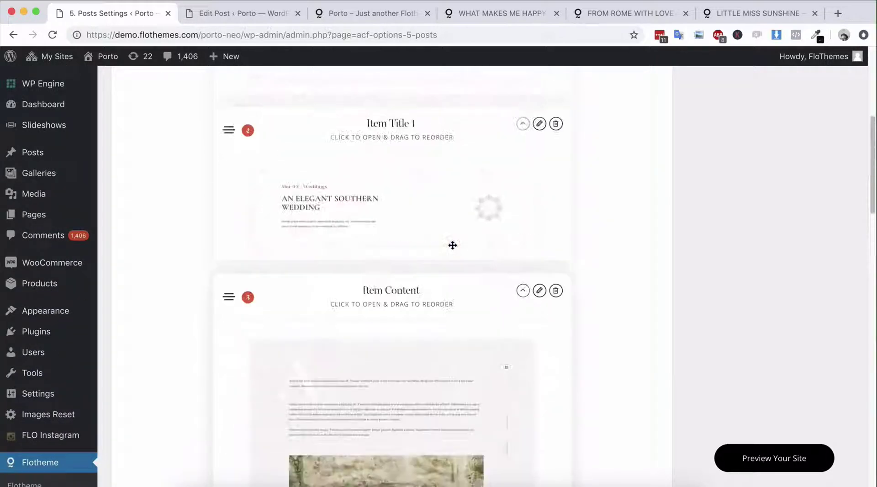
{"action": "scroll", "coordinate": [452, 245], "scroll_direction": "up", "scroll_amount": 5}
{"action": "scroll", "coordinate": [453, 242], "scroll_direction": "down", "scroll_amount": 2}
Open Item Title 1's settings, showing Elements Color and Display Featured Image on.
{"action": "left_click", "coordinate": [540, 217]}
{"action": "scroll", "coordinate": [404, 248], "scroll_direction": "down", "scroll_amount": 8}
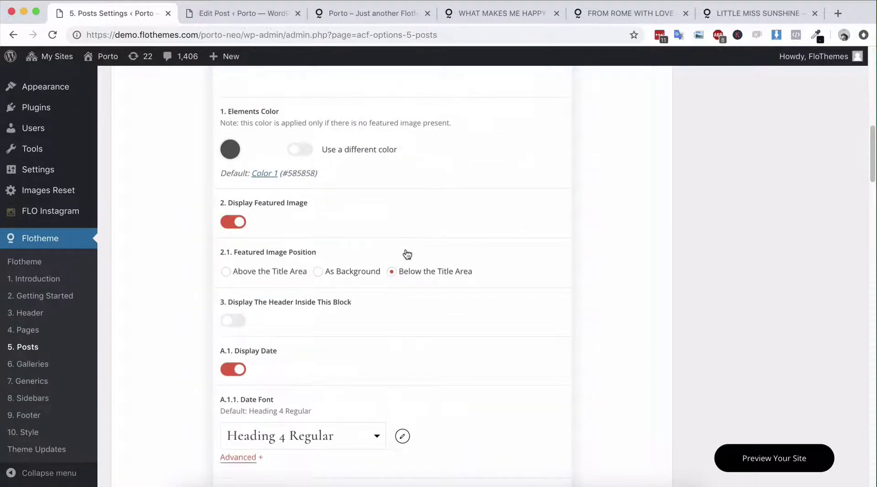
{"action": "scroll", "coordinate": [406, 254], "scroll_direction": "up", "scroll_amount": 5}
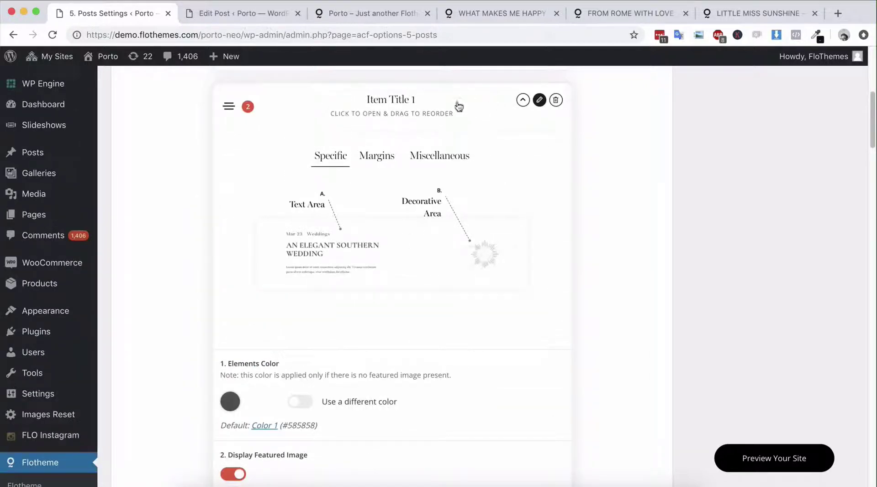
View What Makes Me Happy and From Rome With Love, ending on Little Miss Sunshine without a featured image.
{"action": "left_click", "coordinate": [503, 13]}
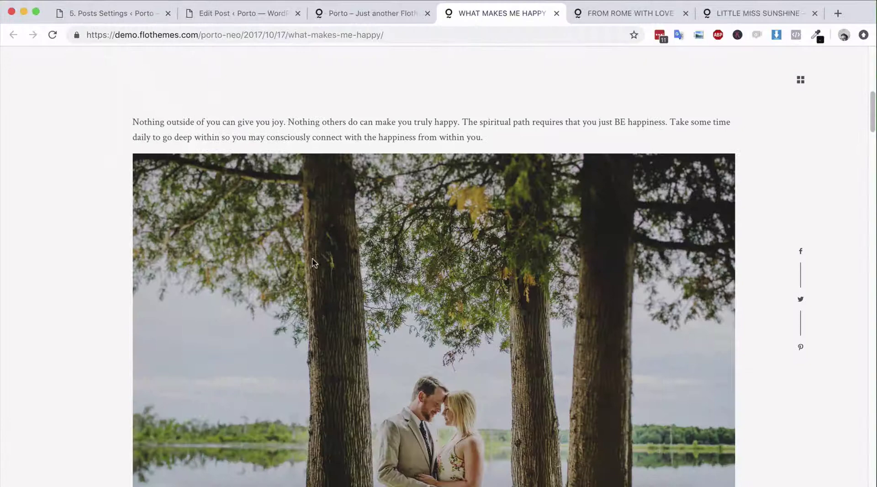
{"action": "scroll", "coordinate": [361, 337], "scroll_direction": "up", "scroll_amount": 15}
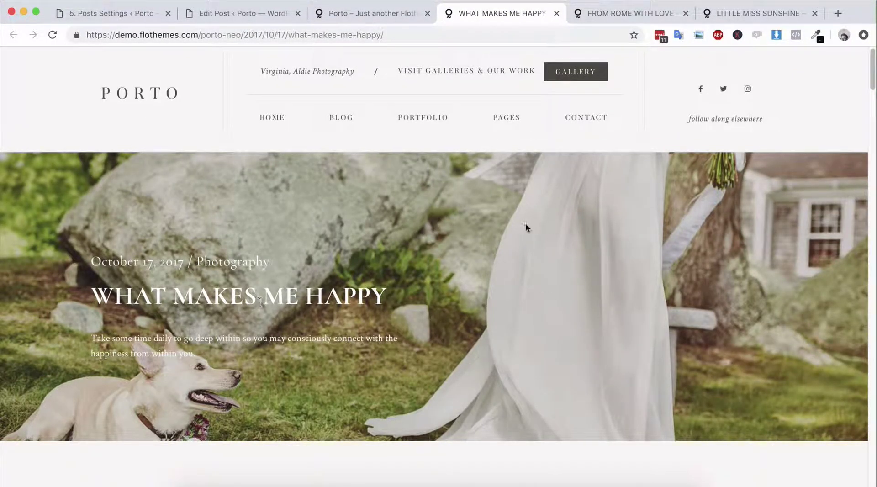
{"action": "left_click", "coordinate": [597, 20]}
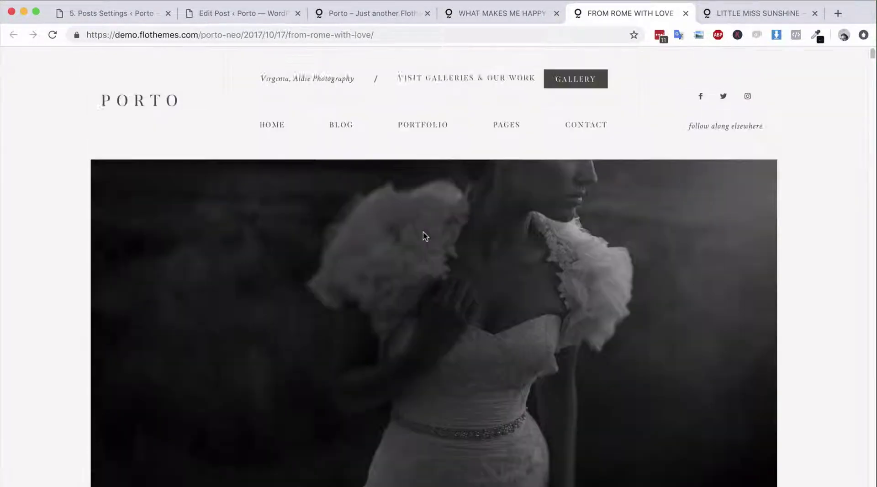
{"action": "scroll", "coordinate": [425, 237], "scroll_direction": "down", "scroll_amount": 8}
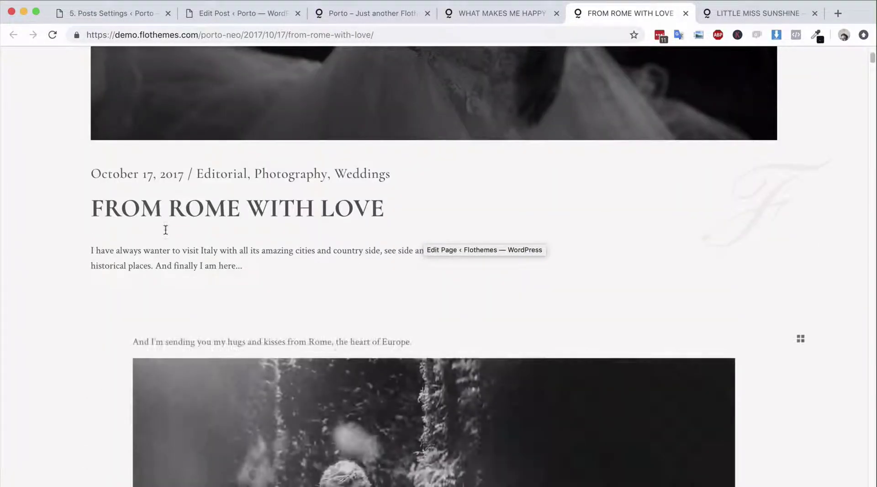
{"action": "left_click", "coordinate": [740, 13]}
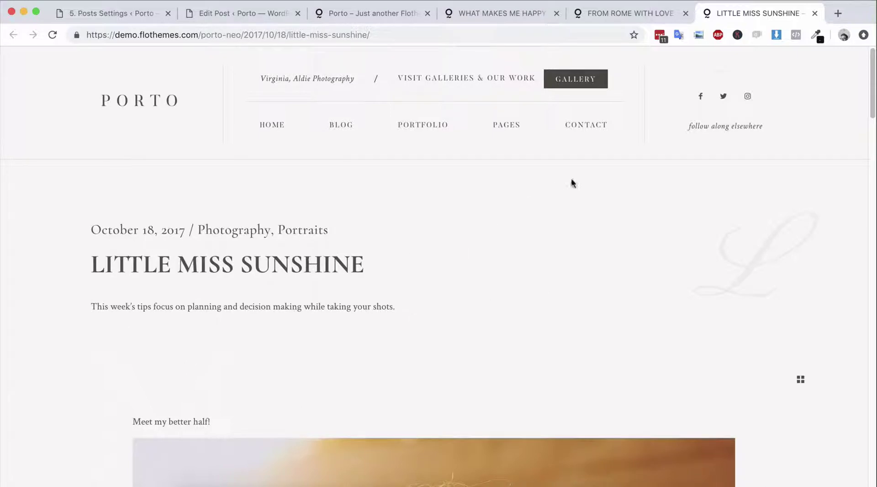
Return to the 5. Posts Settings page after passing through the post editor.
{"action": "left_click", "coordinate": [243, 14]}
{"action": "left_click", "coordinate": [132, 10]}
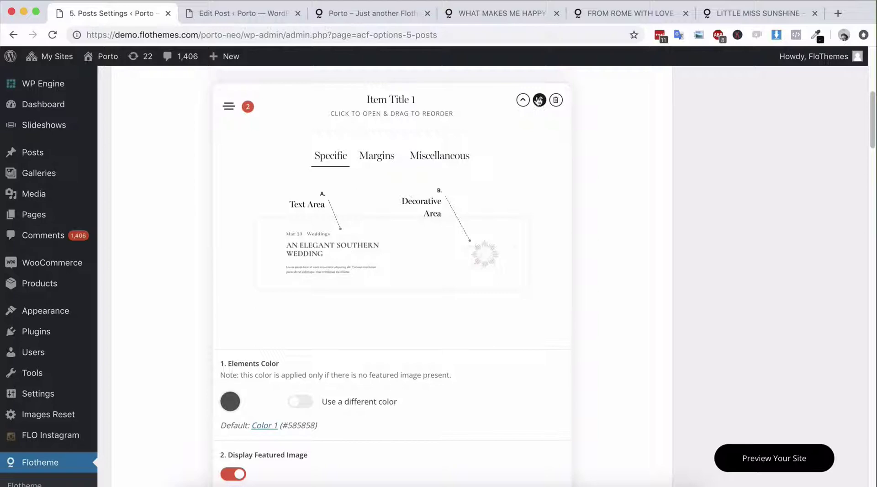
{"action": "scroll", "coordinate": [375, 246], "scroll_direction": "down", "scroll_amount": 3}
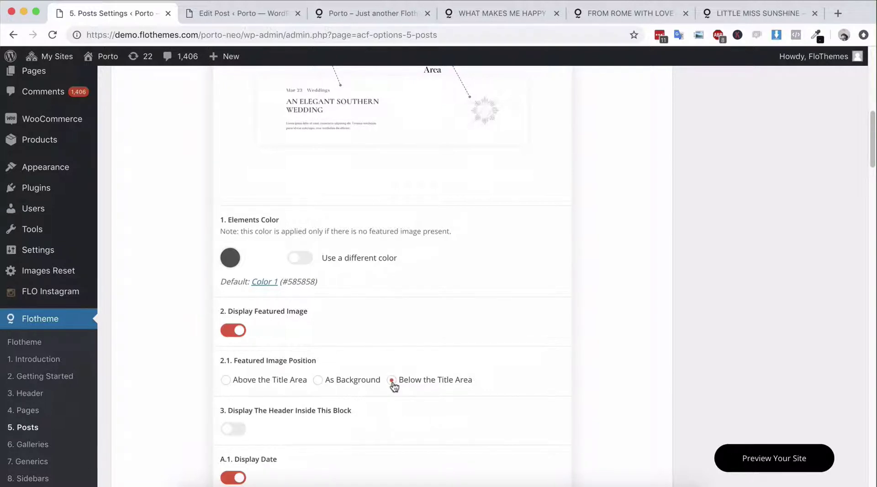
Toggle Item Title 1's Display Featured Image off and back on, keeping it Below the Title Area.
{"action": "left_click", "coordinate": [237, 330]}
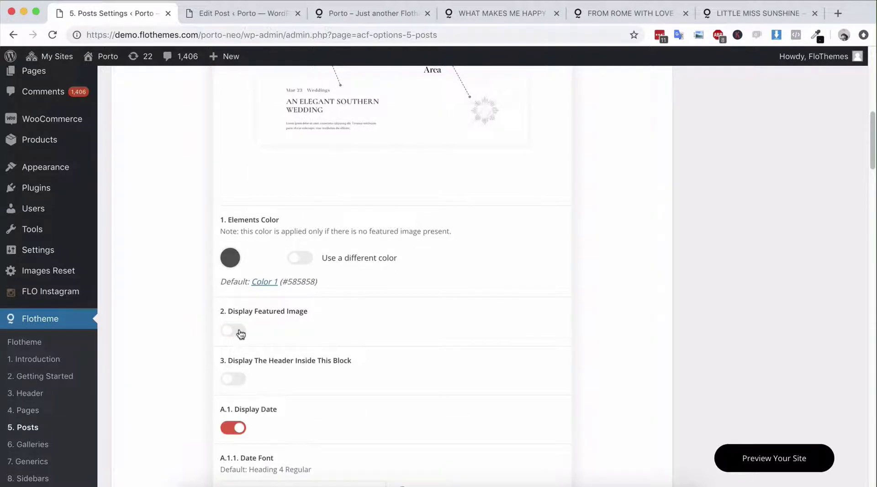
{"action": "left_click", "coordinate": [237, 330]}
{"action": "scroll", "coordinate": [352, 320], "scroll_direction": "down", "scroll_amount": 3}
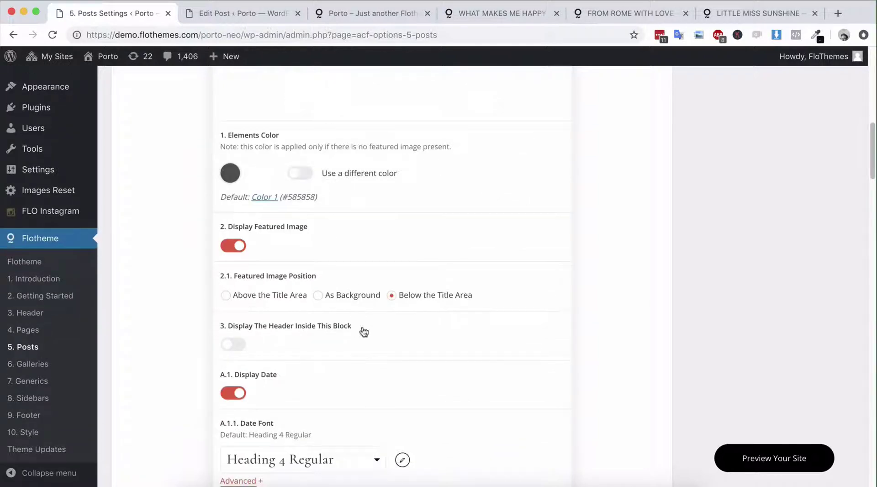
{"action": "scroll", "coordinate": [359, 332], "scroll_direction": "down", "scroll_amount": 5}
{"action": "scroll", "coordinate": [265, 288], "scroll_direction": "down", "scroll_amount": 1}
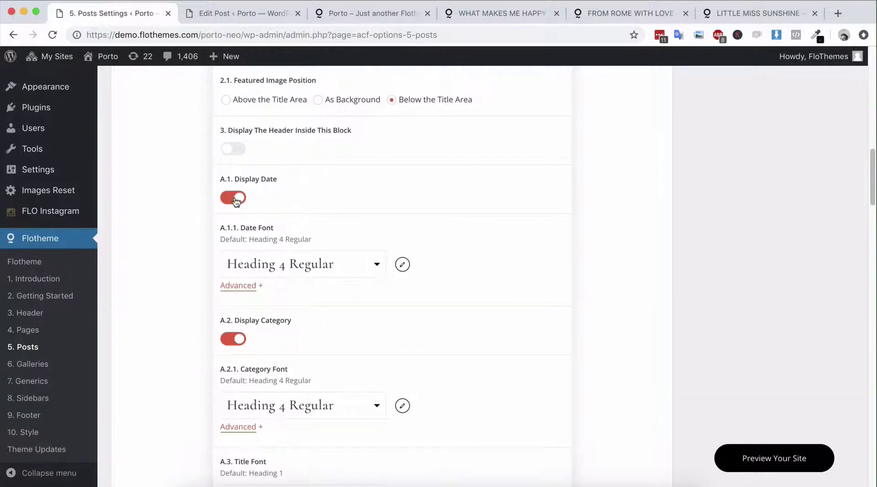
{"action": "scroll", "coordinate": [255, 197], "scroll_direction": "up", "scroll_amount": 15}
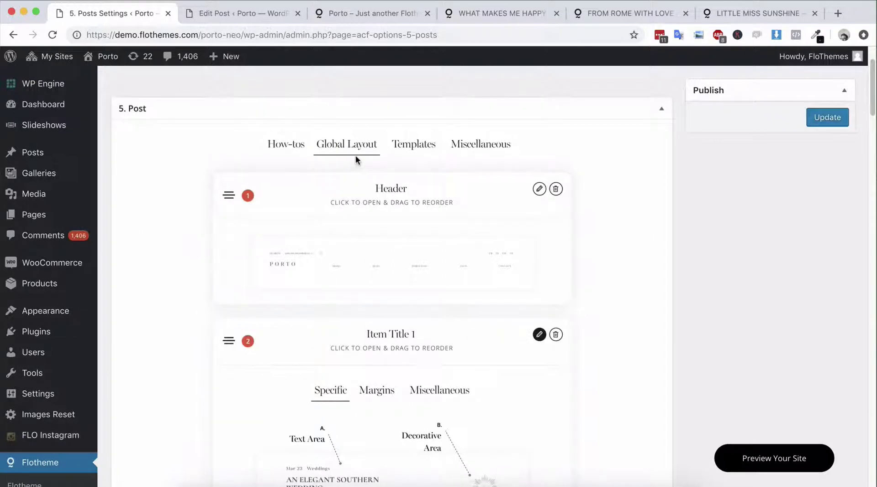
{"action": "scroll", "coordinate": [392, 265], "scroll_direction": "down", "scroll_amount": 8}
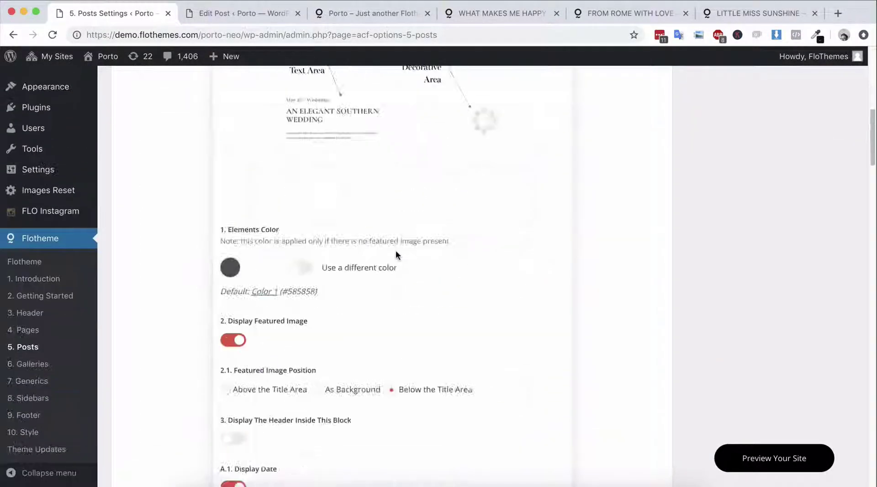
{"action": "scroll", "coordinate": [396, 255], "scroll_direction": "down", "scroll_amount": 7}
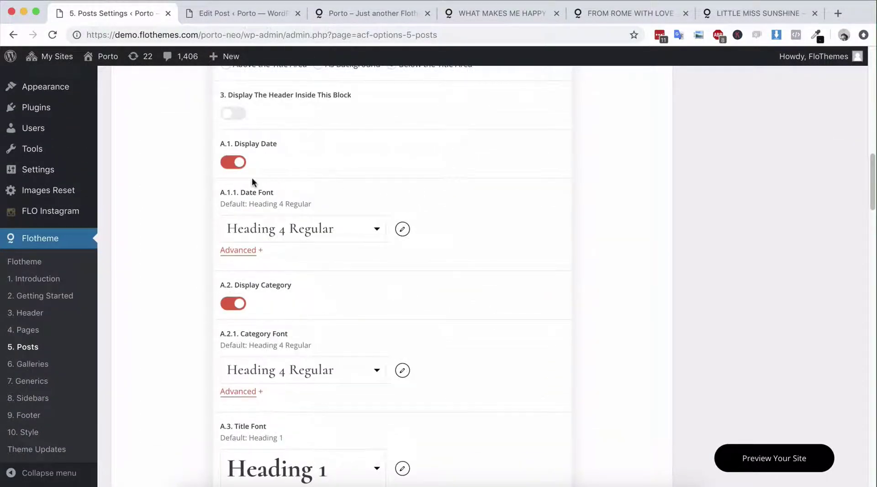
{"action": "scroll", "coordinate": [252, 182], "scroll_direction": "down", "scroll_amount": 1}
{"action": "left_click", "coordinate": [235, 139]}
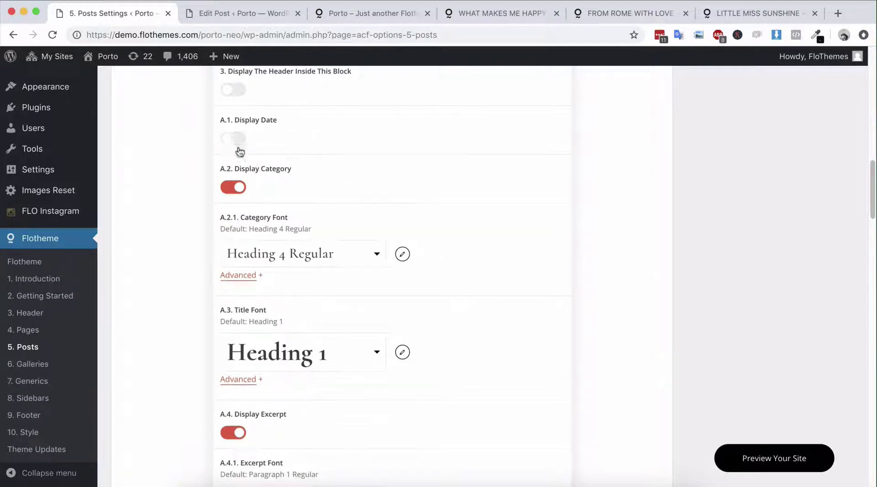
{"action": "left_click", "coordinate": [236, 140]}
{"action": "left_click", "coordinate": [237, 280]}
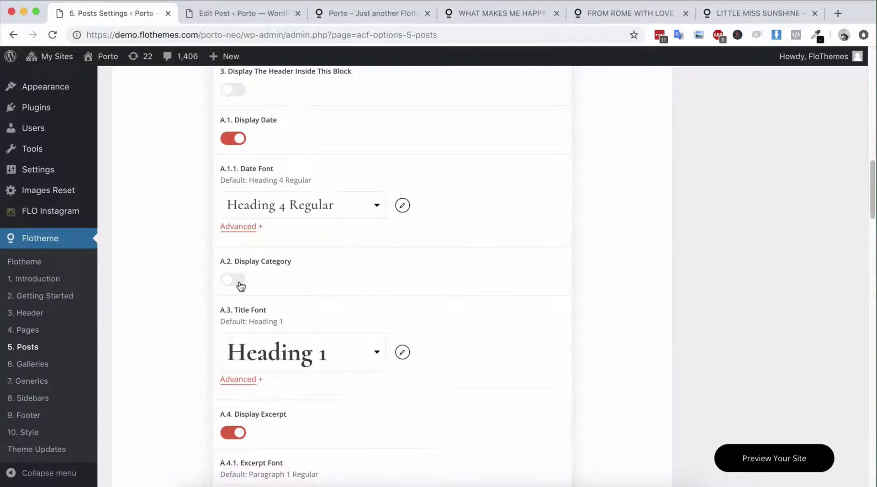
{"action": "left_click", "coordinate": [238, 280]}
{"action": "scroll", "coordinate": [327, 249], "scroll_direction": "down", "scroll_amount": 5}
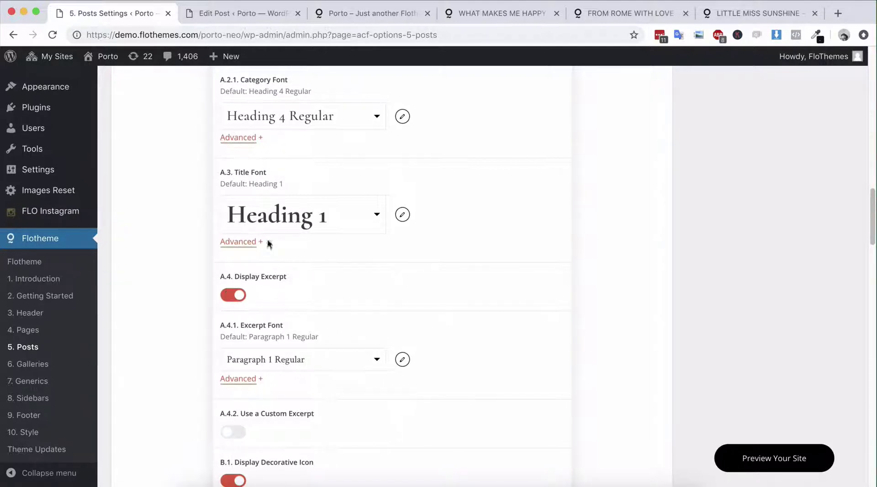
{"action": "left_click", "coordinate": [475, 11]}
{"action": "scroll", "coordinate": [473, 136], "scroll_direction": "down", "scroll_amount": 5}
{"action": "scroll", "coordinate": [264, 197], "scroll_direction": "up", "scroll_amount": 2}
{"action": "left_click_drag", "start_coordinate": [197, 234], "coordinate": [90, 215]}
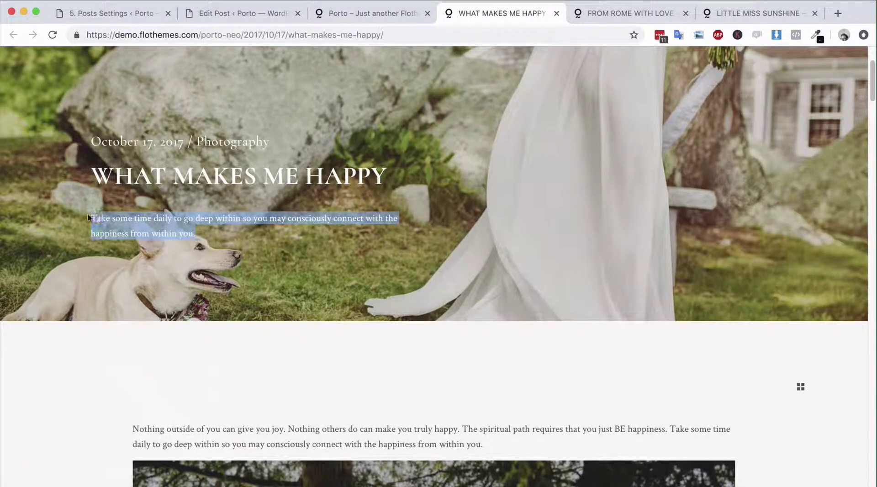
{"action": "left_click", "coordinate": [201, 235]}
{"action": "left_click_drag", "start_coordinate": [201, 235], "coordinate": [91, 216]}
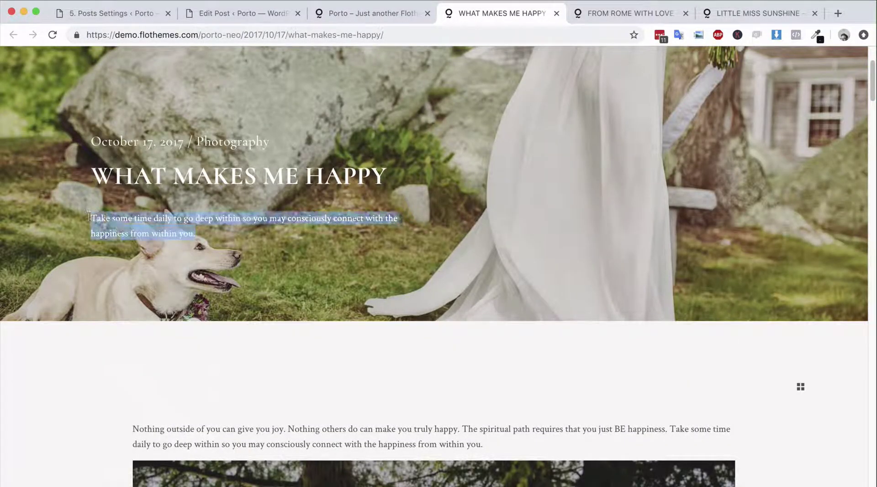
{"action": "left_click", "coordinate": [250, 229]}
{"action": "left_click", "coordinate": [234, 12]}
{"action": "left_click", "coordinate": [123, 14]}
{"action": "scroll", "coordinate": [221, 232], "scroll_direction": "down", "scroll_amount": 8}
{"action": "scroll", "coordinate": [247, 301], "scroll_direction": "down", "scroll_amount": 1}
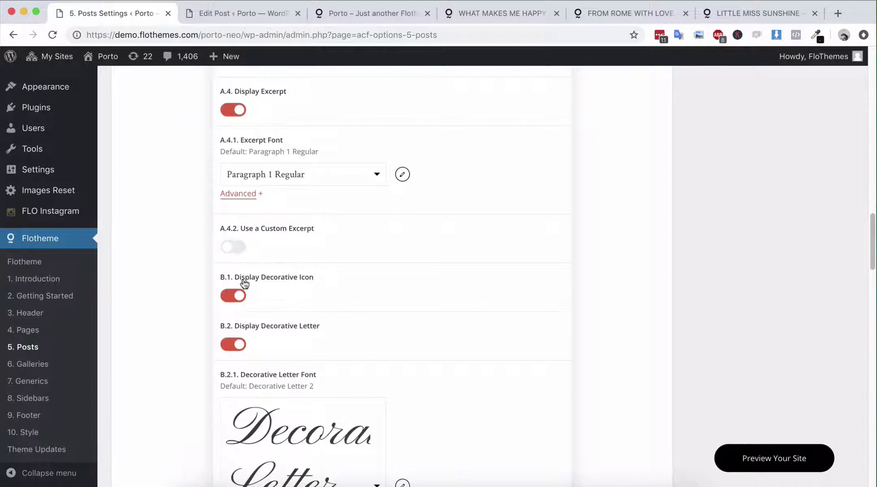
{"action": "scroll", "coordinate": [256, 315], "scroll_direction": "down", "scroll_amount": 1}
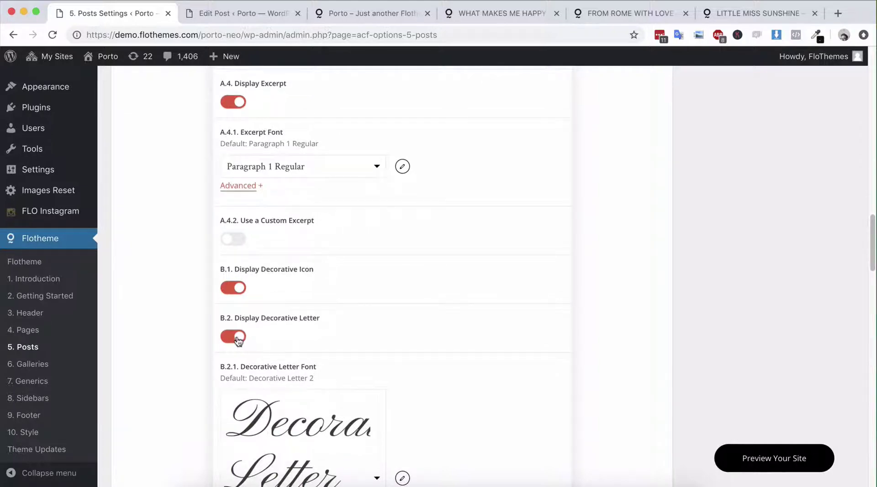
{"action": "scroll", "coordinate": [247, 336], "scroll_direction": "down", "scroll_amount": 5}
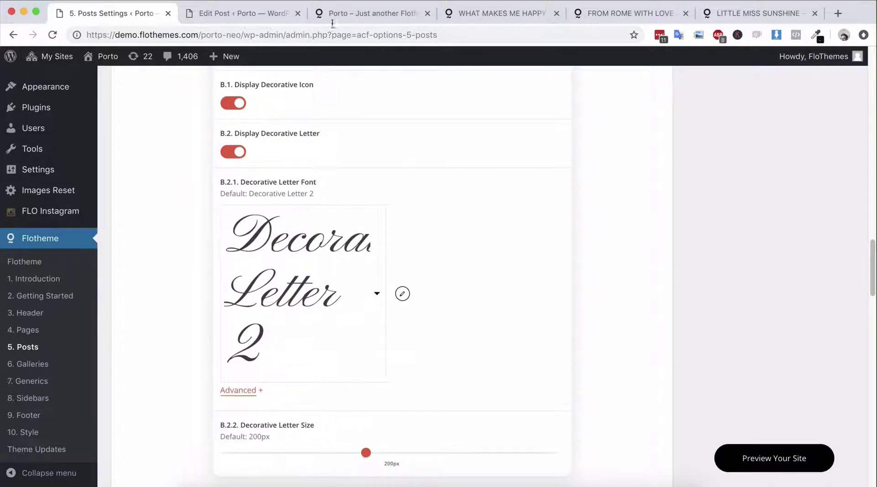
{"action": "left_click", "coordinate": [495, 9]}
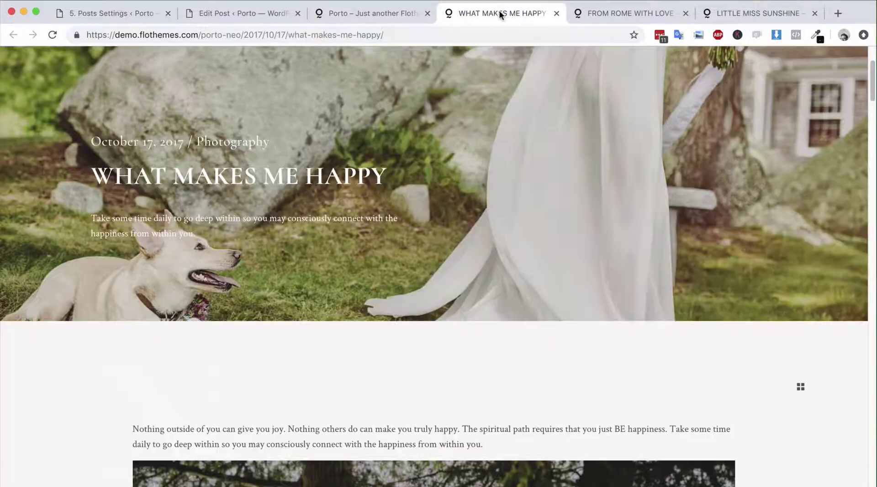
{"action": "left_click", "coordinate": [613, 12]}
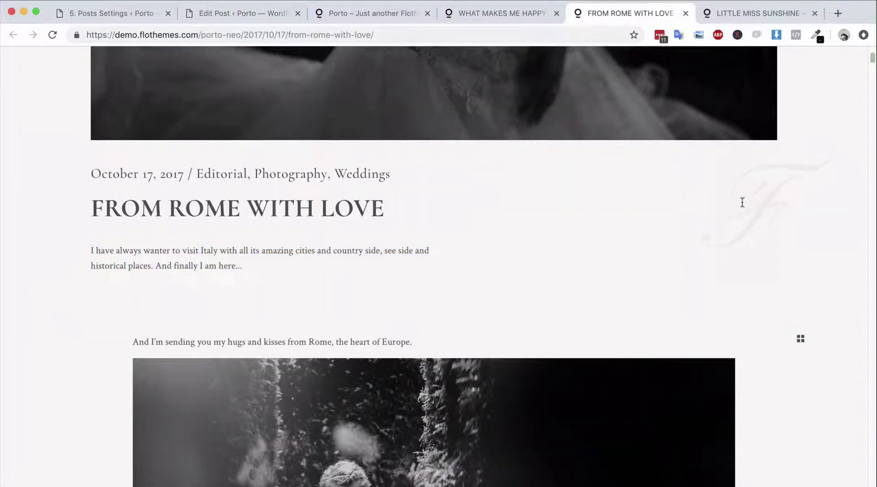
{"action": "left_click", "coordinate": [736, 13]}
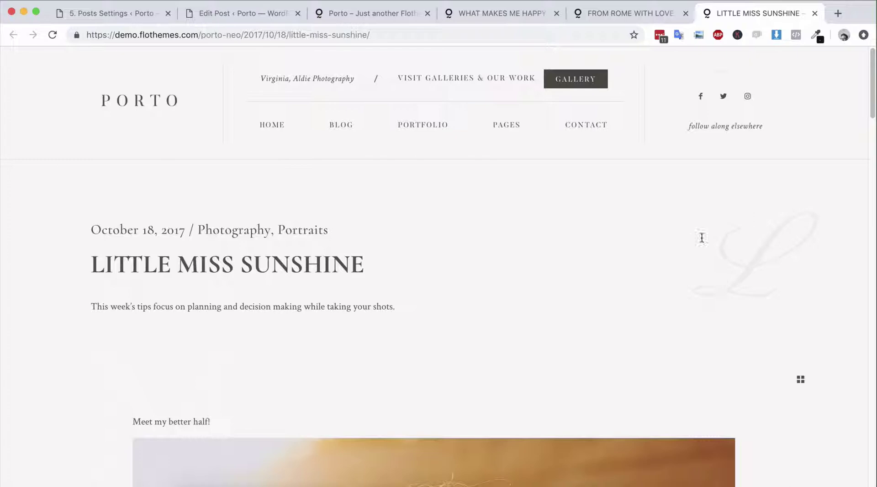
{"action": "left_click", "coordinate": [202, 16]}
{"action": "left_click", "coordinate": [111, 18]}
{"action": "scroll", "coordinate": [445, 264], "scroll_direction": "down", "scroll_amount": 2}
{"action": "scroll", "coordinate": [447, 264], "scroll_direction": "up", "scroll_amount": 9}
{"action": "scroll", "coordinate": [447, 264], "scroll_direction": "up", "scroll_amount": 15}
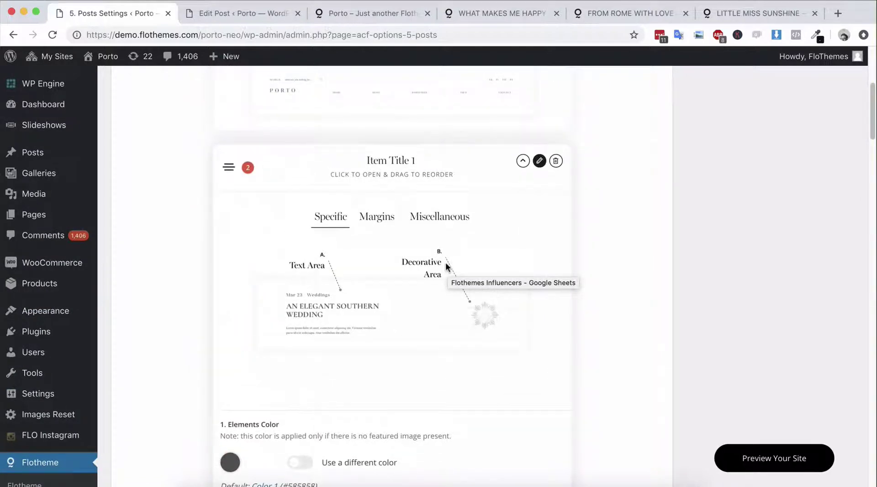
Collapse the Item Title 1 block's settings and scroll back to the top.
{"action": "scroll", "coordinate": [445, 264], "scroll_direction": "up", "scroll_amount": 1}
{"action": "left_click", "coordinate": [539, 170]}
{"action": "scroll", "coordinate": [451, 252], "scroll_direction": "up", "scroll_amount": 1}
{"action": "scroll", "coordinate": [451, 252], "scroll_direction": "up", "scroll_amount": 5}
{"action": "scroll", "coordinate": [433, 233], "scroll_direction": "up", "scroll_amount": 1}
Preview the Post Type A layout template, then switch to Global Layout.
{"action": "left_click", "coordinate": [416, 140]}
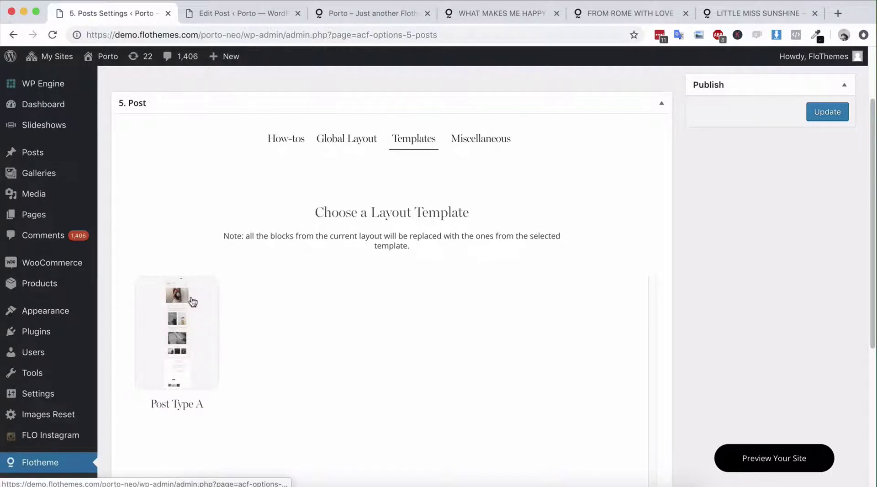
{"action": "mouse_move", "coordinate": [191, 322]}
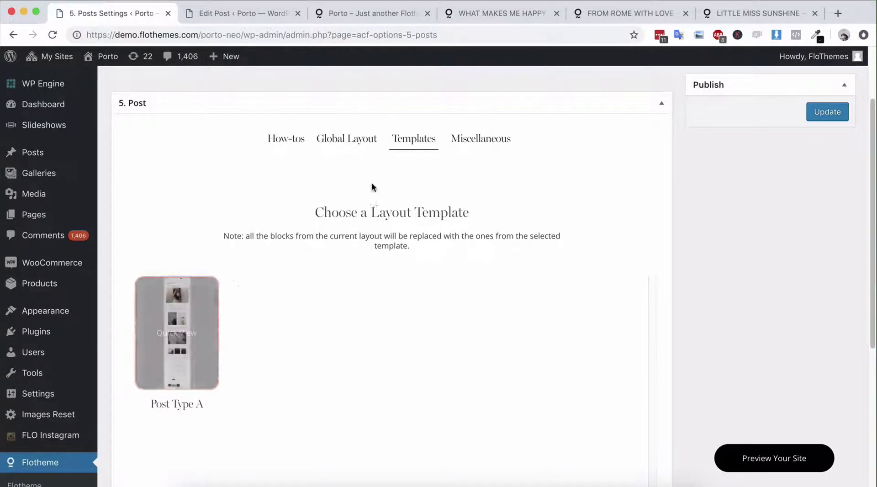
{"action": "left_click", "coordinate": [200, 321]}
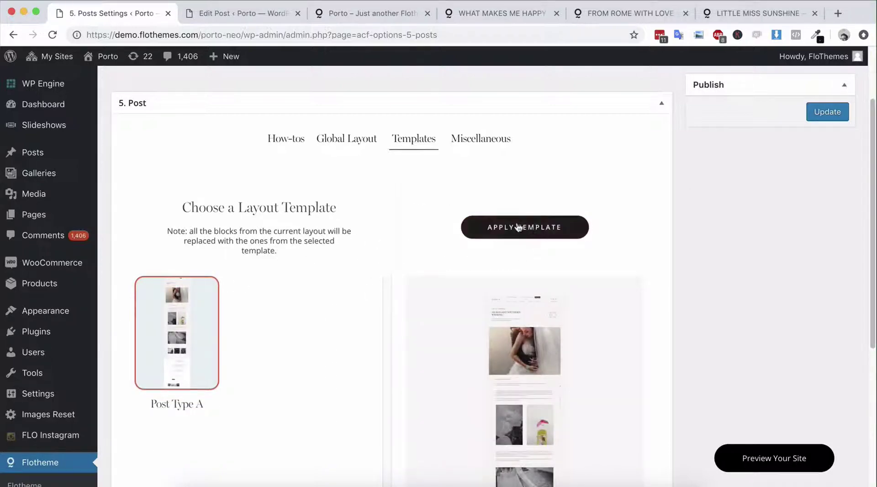
{"action": "left_click", "coordinate": [345, 141]}
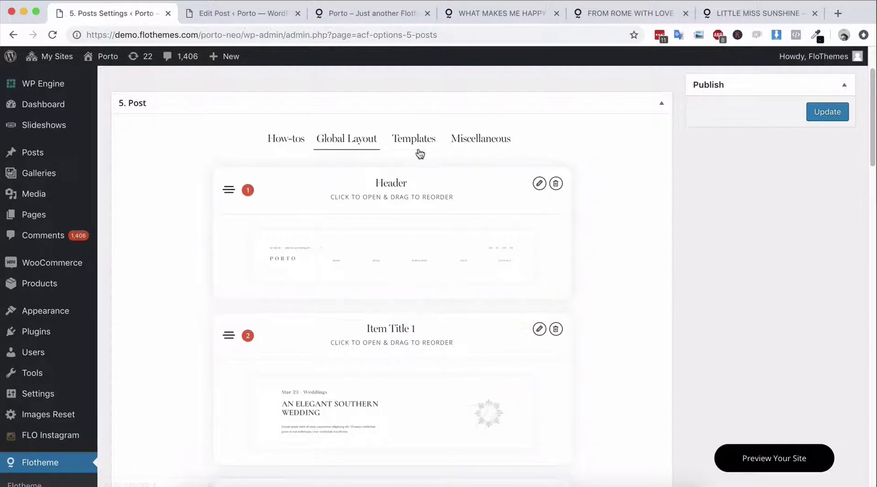
In Miscellaneous, try Right Sidebar as default single post layout, then revert to Full Width for existing posts.
{"action": "left_click", "coordinate": [481, 139]}
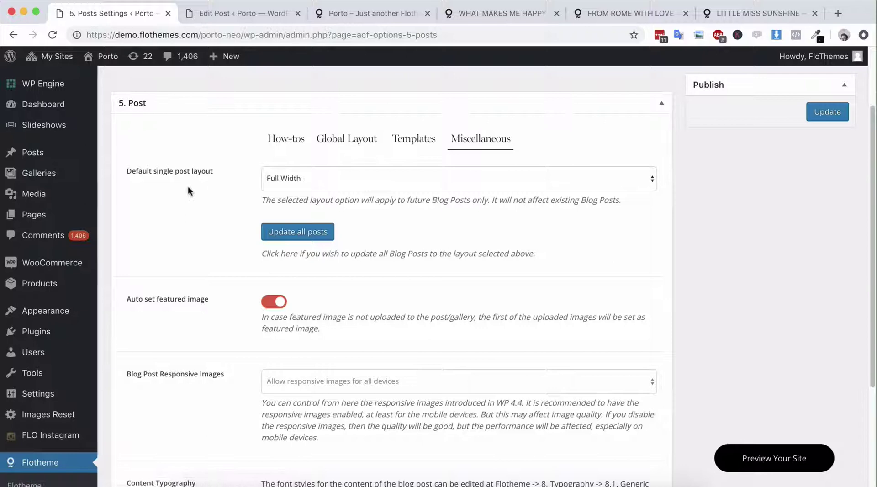
{"action": "left_click", "coordinate": [345, 183]}
{"action": "left_click", "coordinate": [289, 180]}
{"action": "left_click", "coordinate": [290, 179]}
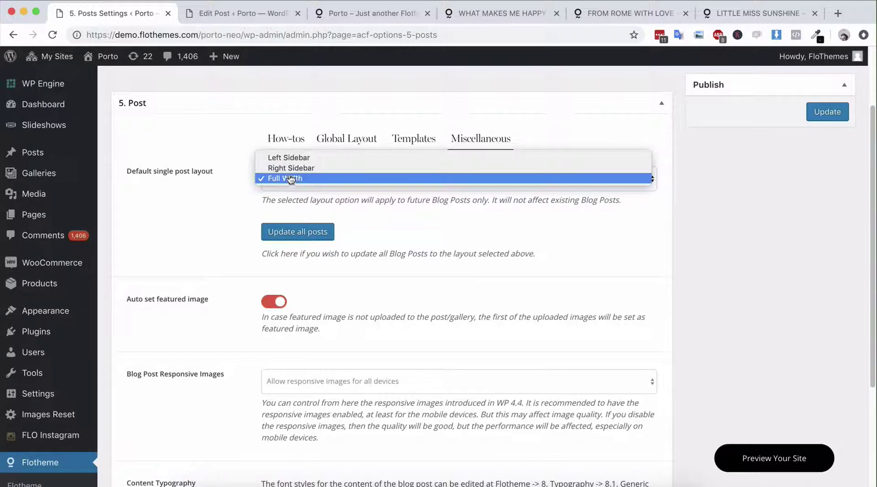
{"action": "left_click", "coordinate": [229, 209]}
{"action": "left_click", "coordinate": [320, 184]}
{"action": "left_click", "coordinate": [322, 171]}
{"action": "left_click", "coordinate": [288, 185]}
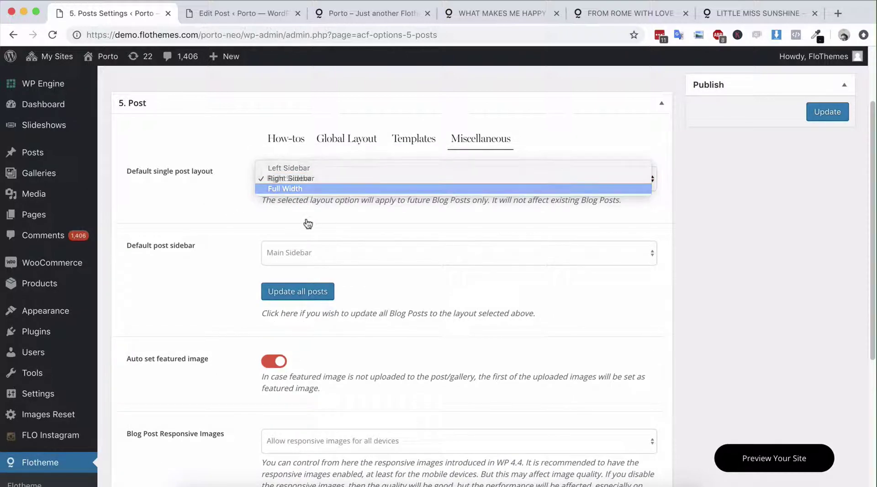
{"action": "left_click", "coordinate": [308, 189]}
{"action": "left_click", "coordinate": [304, 237]}
Switch the default single post layout to Right Sidebar once more, then settle on Full Width.
{"action": "left_click", "coordinate": [318, 188]}
{"action": "key", "text": "Return"}
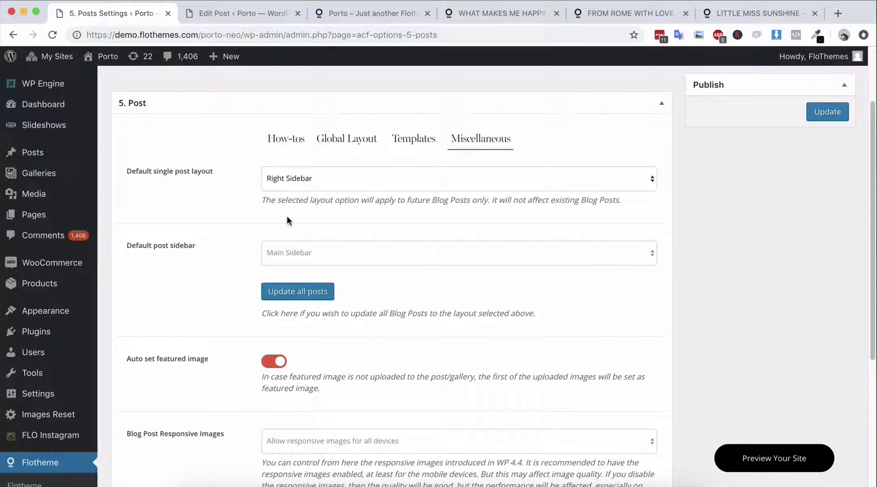
{"action": "left_click", "coordinate": [322, 188]}
{"action": "left_click", "coordinate": [333, 188]}
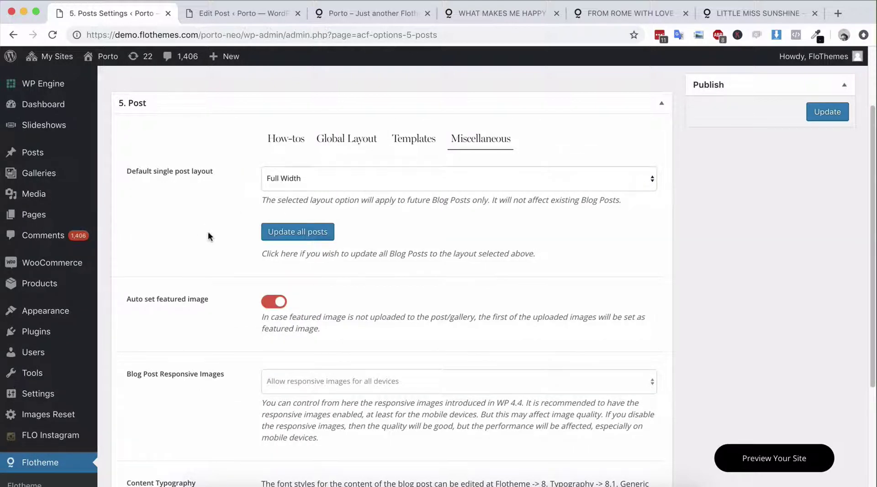
{"action": "scroll", "coordinate": [210, 243], "scroll_direction": "down", "scroll_amount": 1}
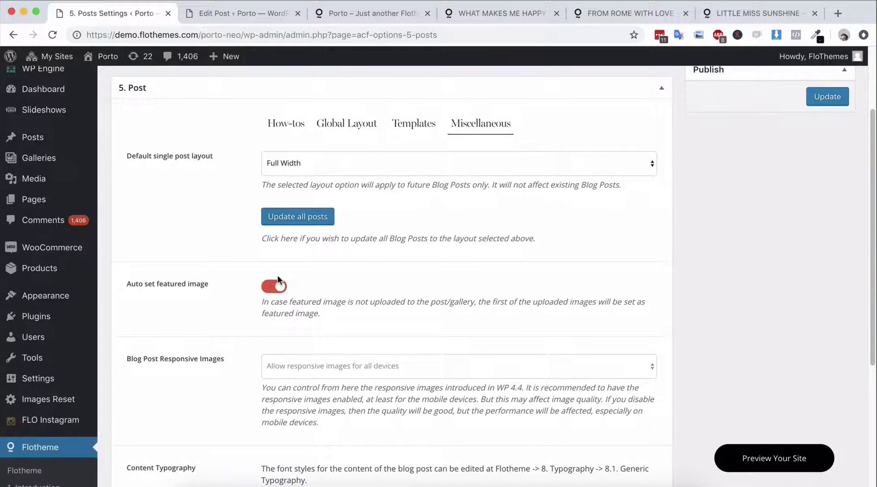
{"action": "scroll", "coordinate": [279, 278], "scroll_direction": "down", "scroll_amount": 3}
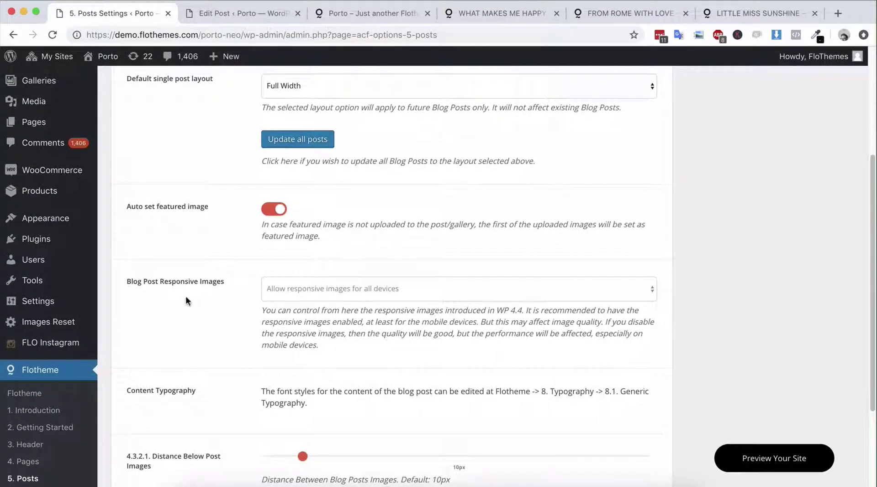
{"action": "scroll", "coordinate": [241, 286], "scroll_direction": "down", "scroll_amount": 1}
{"action": "left_click", "coordinate": [325, 278]}
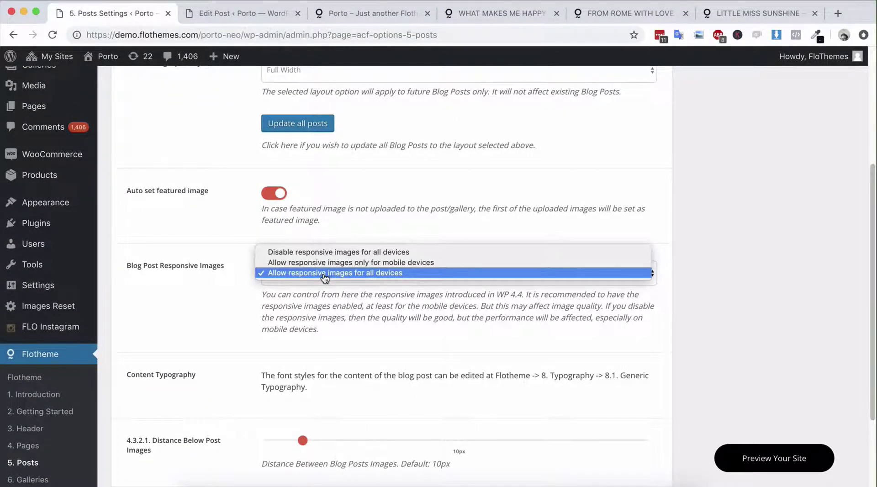
{"action": "left_click", "coordinate": [221, 302]}
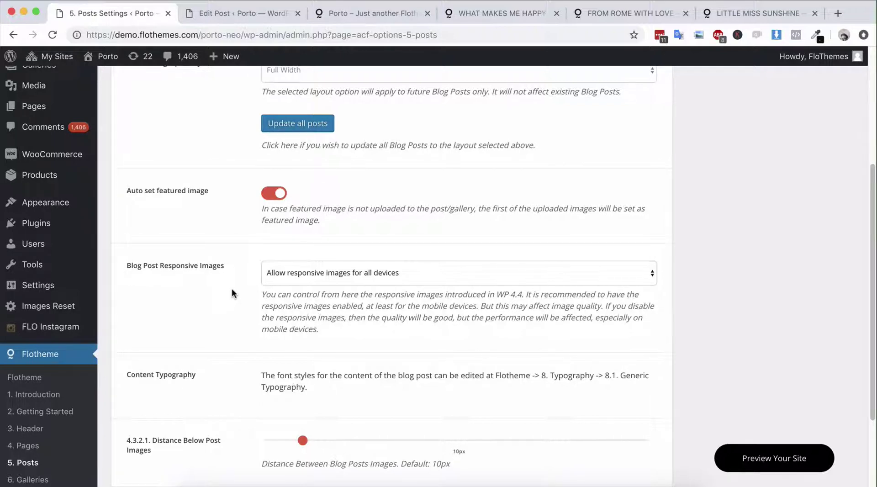
{"action": "scroll", "coordinate": [232, 292], "scroll_direction": "down", "scroll_amount": 3}
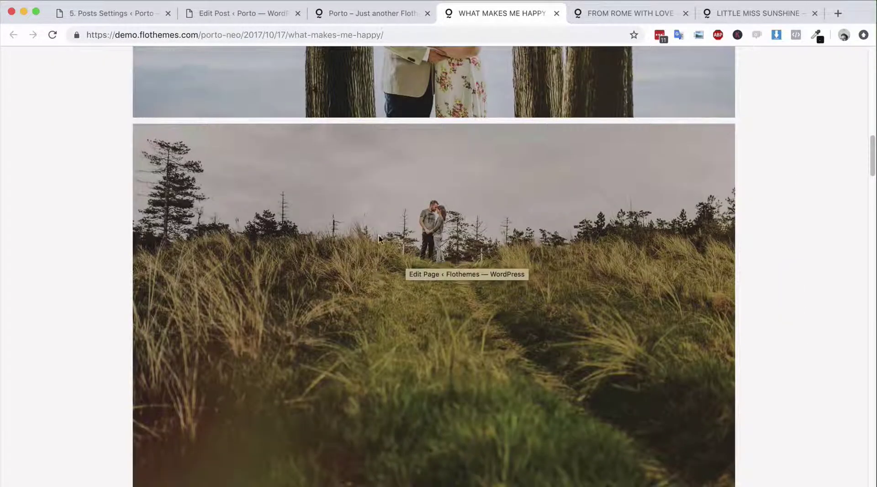
{"action": "scroll", "coordinate": [379, 237], "scroll_direction": "down", "scroll_amount": 6}
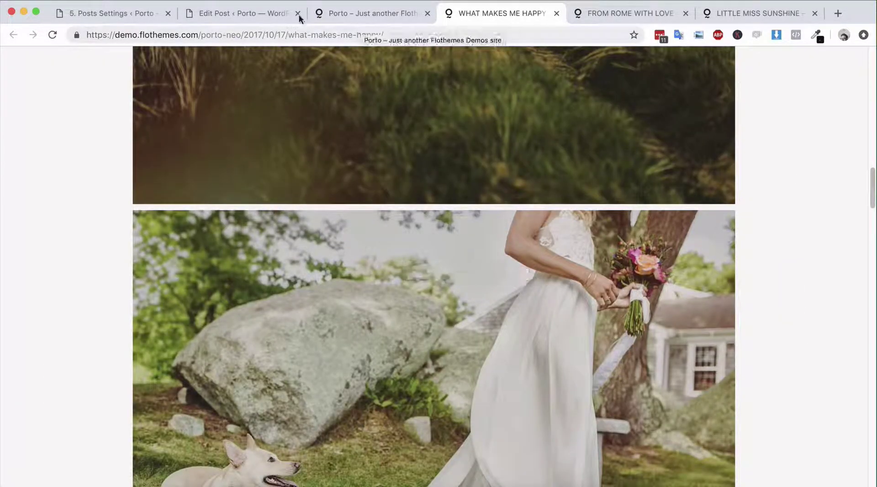
Reduce the Distance Below Post Images slider from 10px to nearly 0px.
{"action": "left_click", "coordinate": [114, 14]}
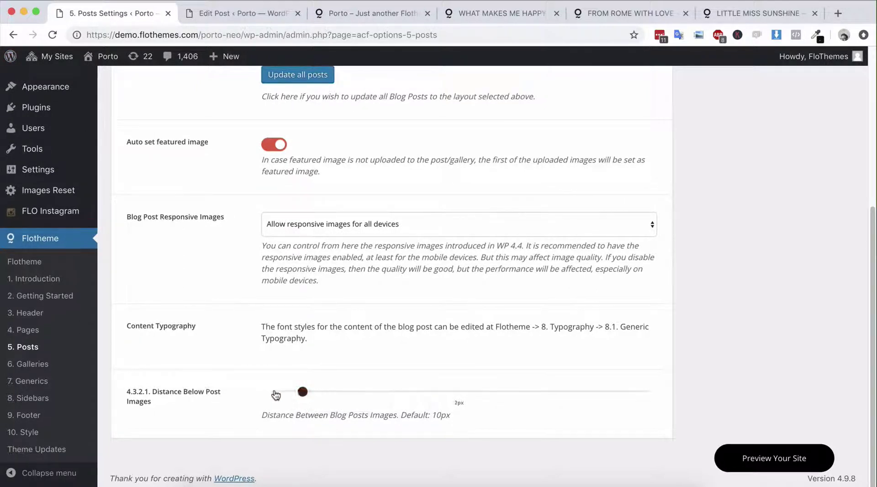
{"action": "left_click_drag", "start_coordinate": [275, 393], "coordinate": [303, 401]}
{"action": "left_click", "coordinate": [297, 399]}
Compare image spacing on the Porto homepage and the WHAT MAKES ME HAPPY post.
{"action": "left_click", "coordinate": [387, 13]}
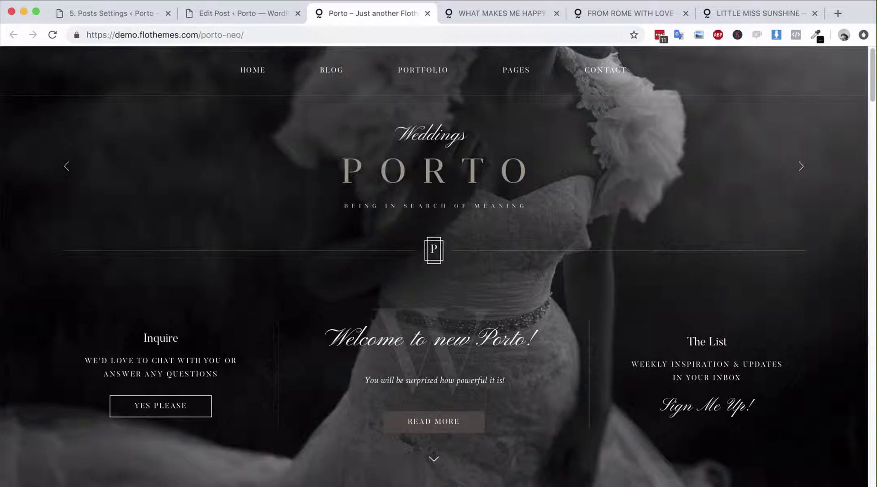
{"action": "left_click", "coordinate": [478, 13]}
{"action": "scroll", "coordinate": [483, 205], "scroll_direction": "down", "scroll_amount": 20}
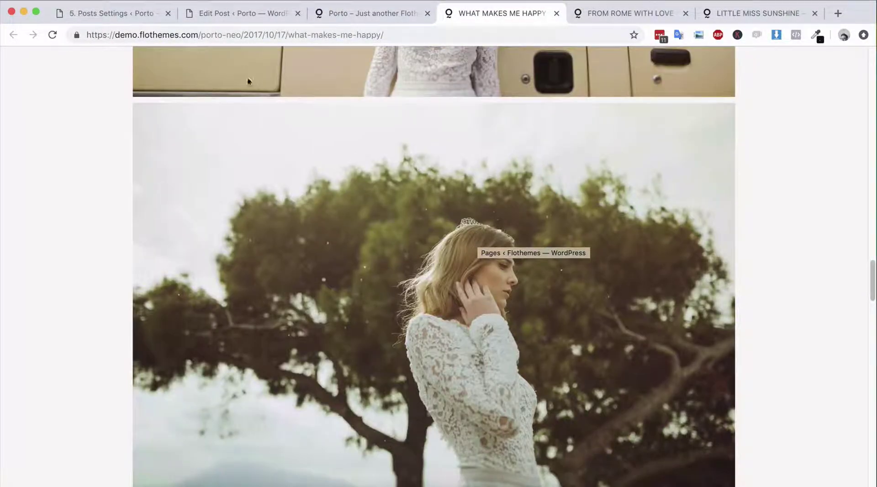
{"action": "left_click", "coordinate": [101, 13]}
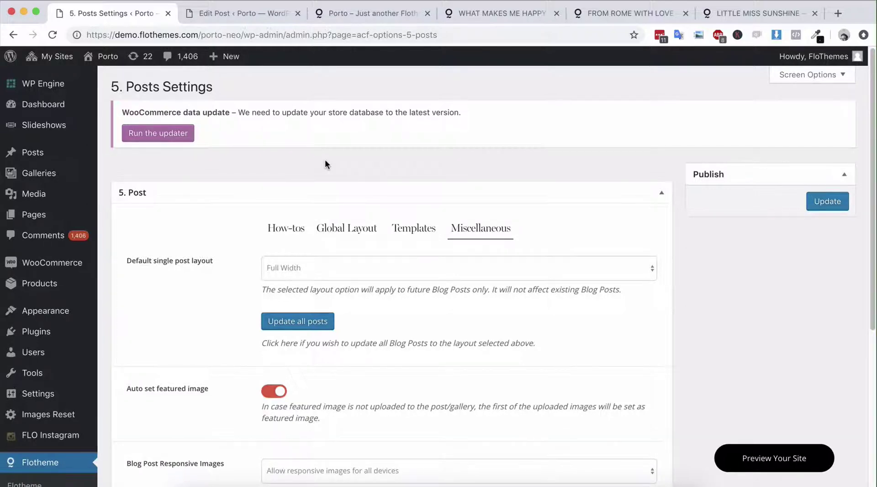
Close the FROM ROME WITH LOVE, WHAT MAKES ME HAPPY and Porto homepage tabs.
{"action": "left_click", "coordinate": [237, 12]}
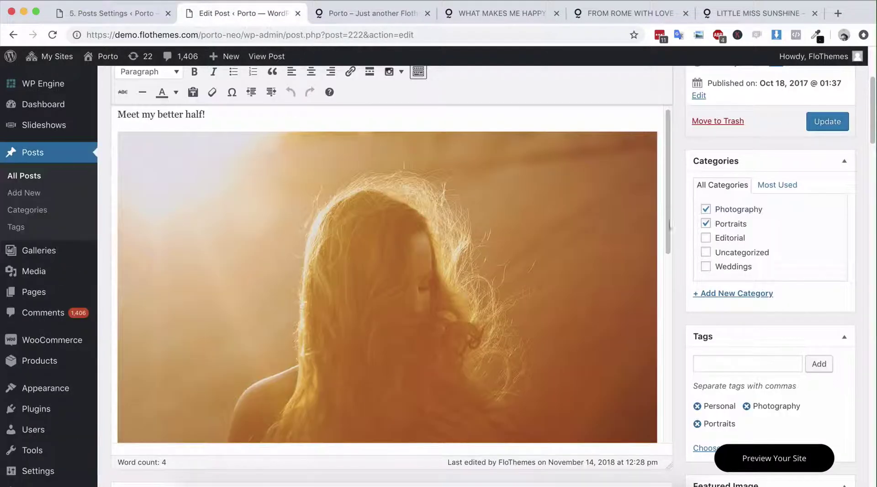
{"action": "scroll", "coordinate": [679, 198], "scroll_direction": "up", "scroll_amount": 4}
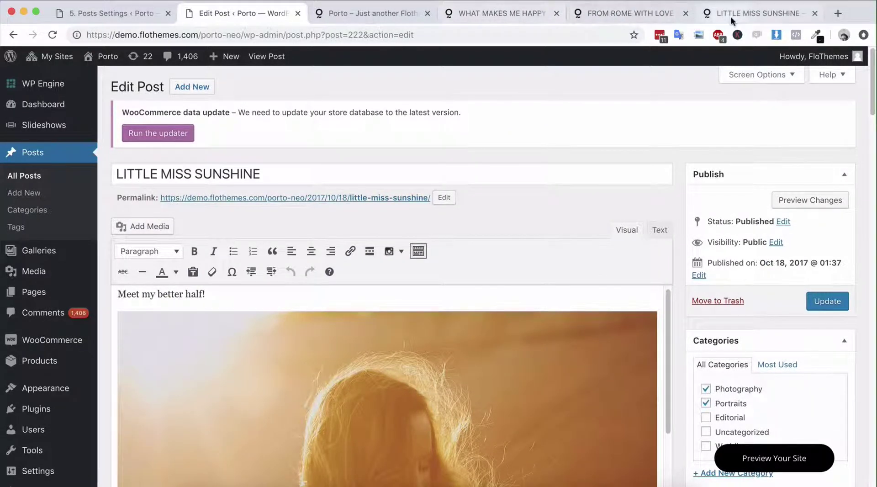
{"action": "left_click", "coordinate": [749, 16]}
{"action": "left_click", "coordinate": [686, 13]}
{"action": "left_click", "coordinate": [556, 15]}
{"action": "left_click", "coordinate": [428, 13]}
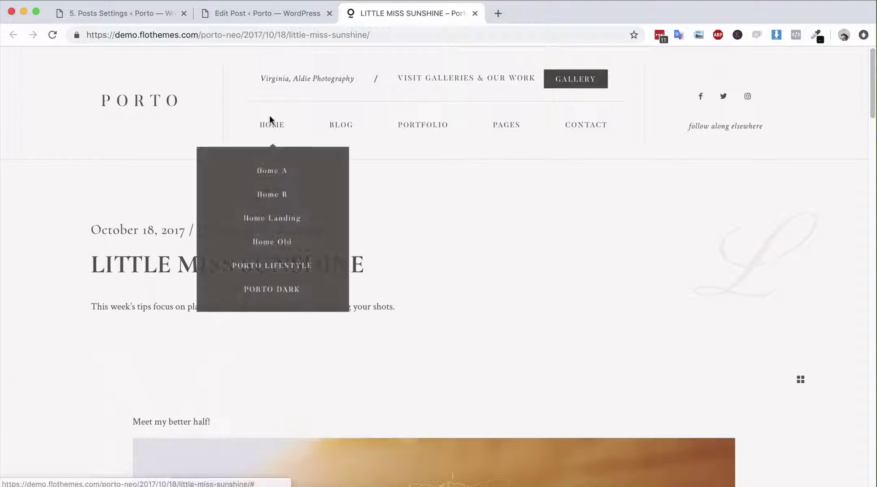
Toggle 'Use a custom layout for this post' in the LITTLE MISS SUNSHINE editor's 5. Post box.
{"action": "left_click", "coordinate": [240, 13]}
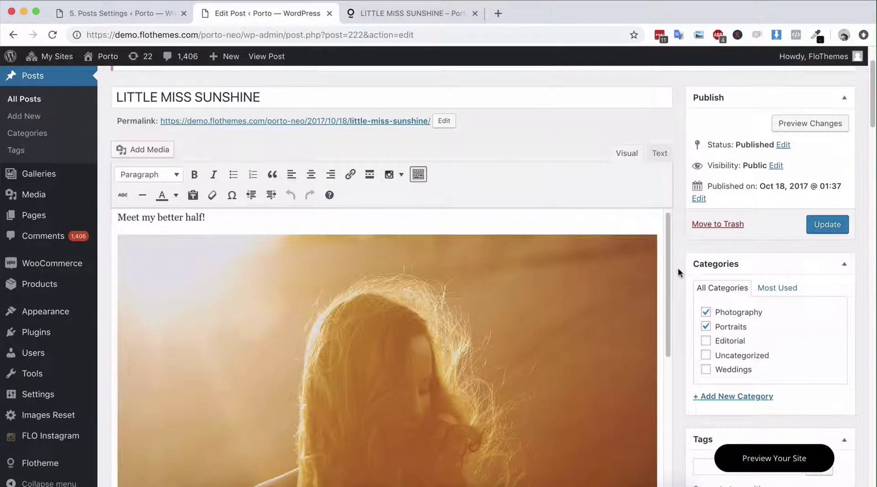
{"action": "scroll", "coordinate": [678, 266], "scroll_direction": "down", "scroll_amount": 10}
{"action": "scroll", "coordinate": [292, 262], "scroll_direction": "down", "scroll_amount": 2}
{"action": "left_click", "coordinate": [132, 216]}
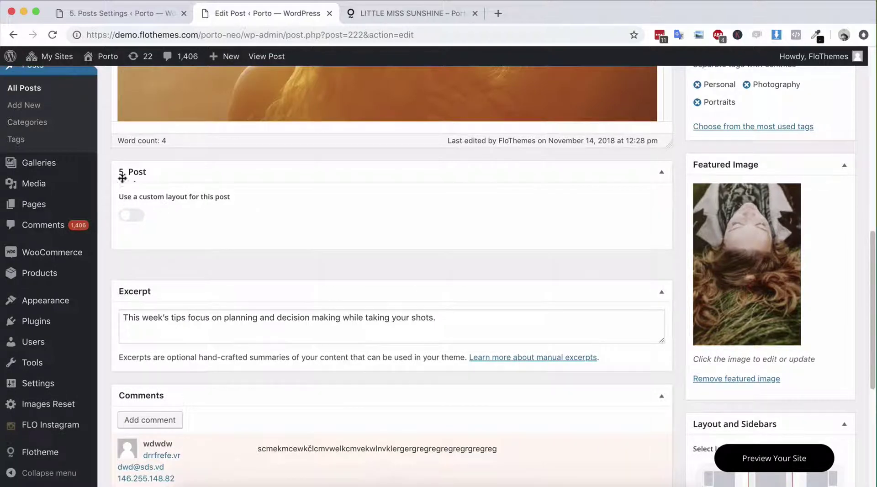
{"action": "left_click", "coordinate": [130, 215]}
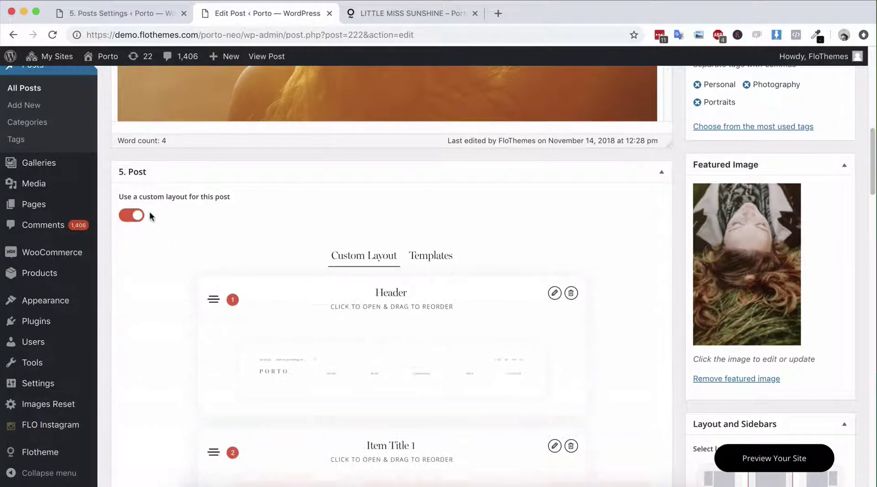
{"action": "scroll", "coordinate": [293, 199], "scroll_direction": "down", "scroll_amount": 4}
{"action": "scroll", "coordinate": [304, 199], "scroll_direction": "down", "scroll_amount": 6}
{"action": "scroll", "coordinate": [477, 189], "scroll_direction": "up", "scroll_amount": 6}
{"action": "scroll", "coordinate": [420, 194], "scroll_direction": "down", "scroll_amount": 2}
{"action": "scroll", "coordinate": [405, 201], "scroll_direction": "down", "scroll_amount": 5}
{"action": "scroll", "coordinate": [402, 199], "scroll_direction": "up", "scroll_amount": 6}
{"action": "scroll", "coordinate": [412, 198], "scroll_direction": "up", "scroll_amount": 3}
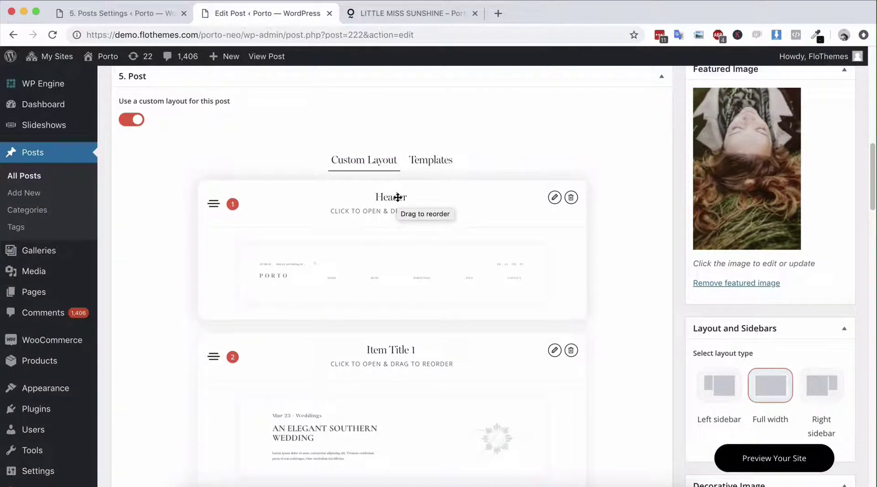
{"action": "scroll", "coordinate": [398, 196], "scroll_direction": "down", "scroll_amount": 3}
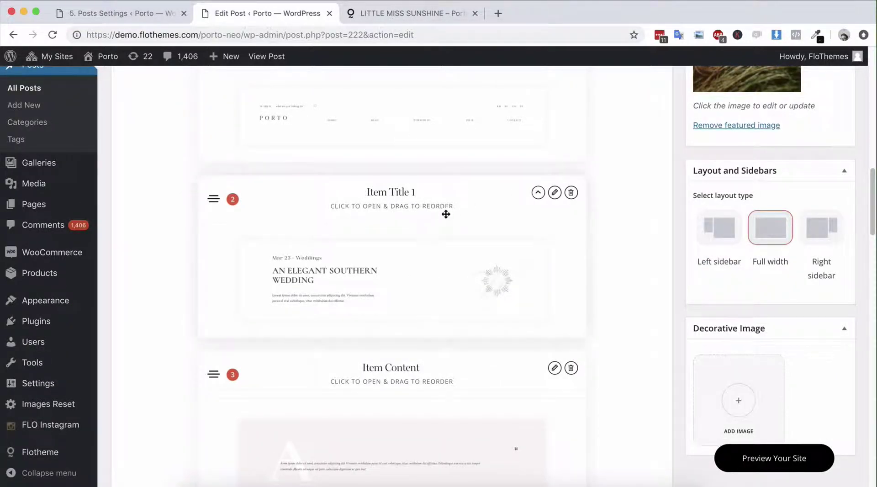
{"action": "scroll", "coordinate": [446, 215], "scroll_direction": "up", "scroll_amount": 3}
{"action": "scroll", "coordinate": [411, 206], "scroll_direction": "down", "scroll_amount": 10}
{"action": "scroll", "coordinate": [442, 260], "scroll_direction": "down", "scroll_amount": 20}
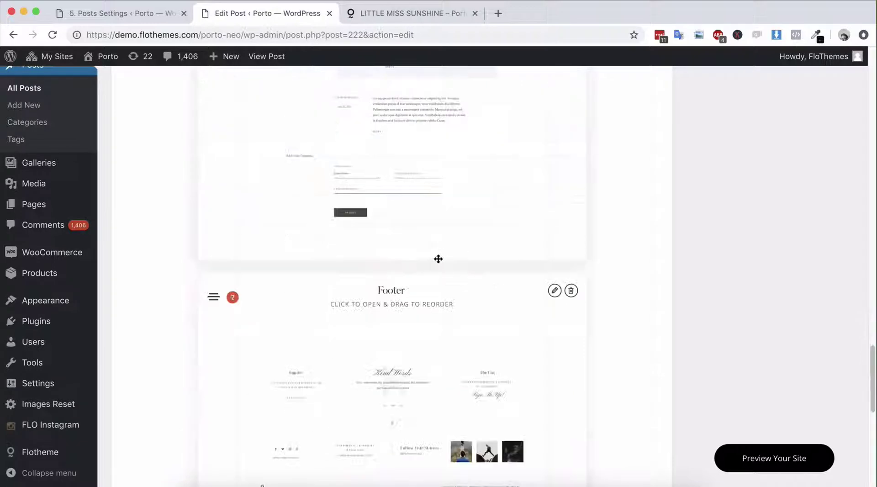
{"action": "scroll", "coordinate": [386, 383], "scroll_direction": "down", "scroll_amount": 1}
{"action": "left_click", "coordinate": [393, 399]}
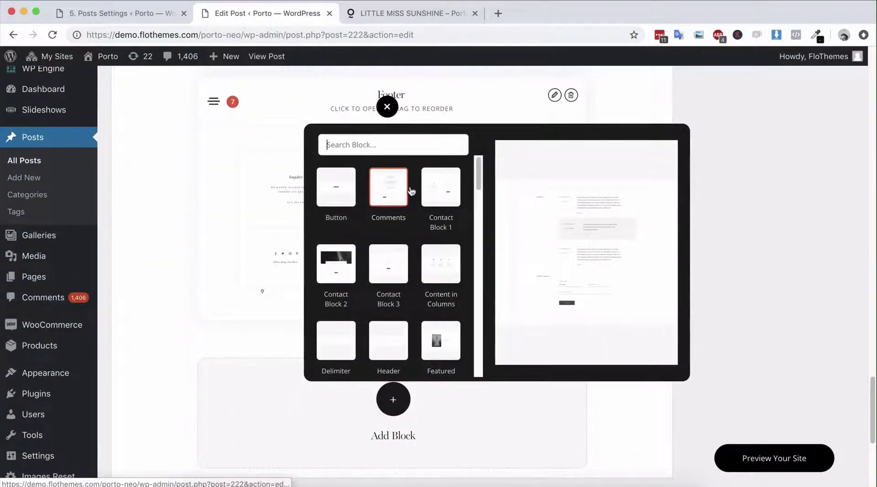
{"action": "type", "text": "slide"}
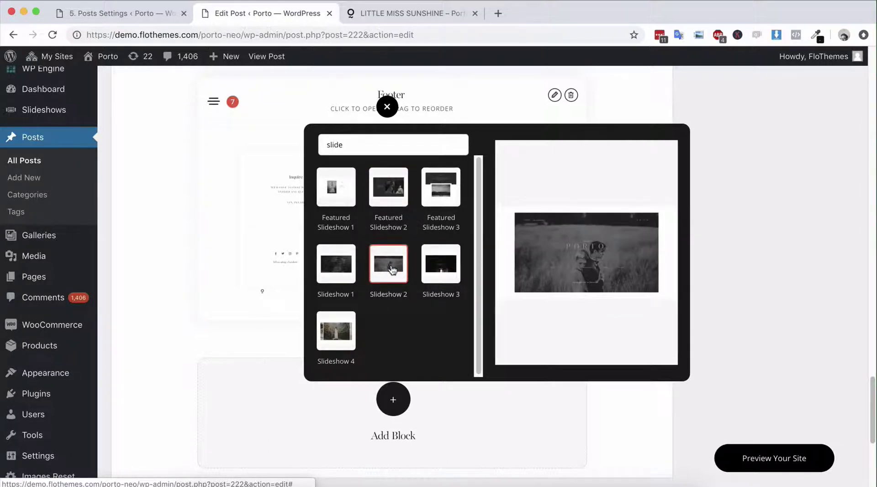
{"action": "left_click", "coordinate": [236, 244]}
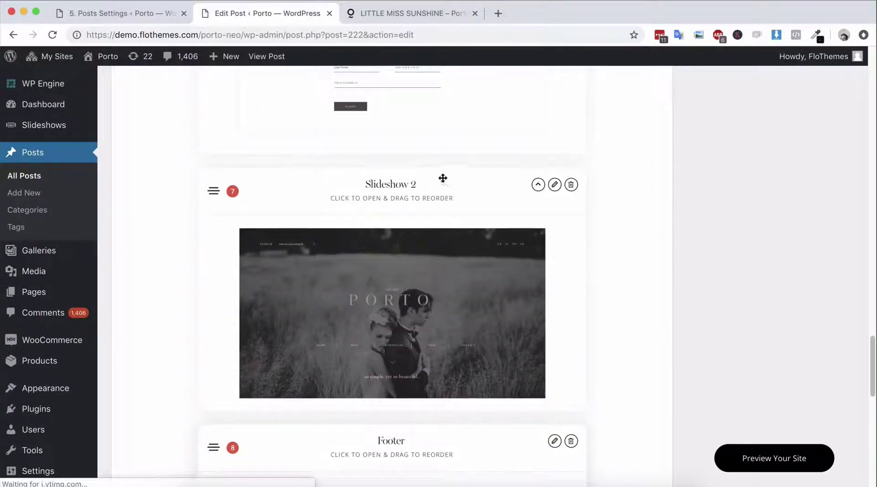
{"action": "left_click_drag", "start_coordinate": [443, 178], "coordinate": [438, 217]}
{"action": "scroll", "coordinate": [439, 218], "scroll_direction": "up", "scroll_amount": 5}
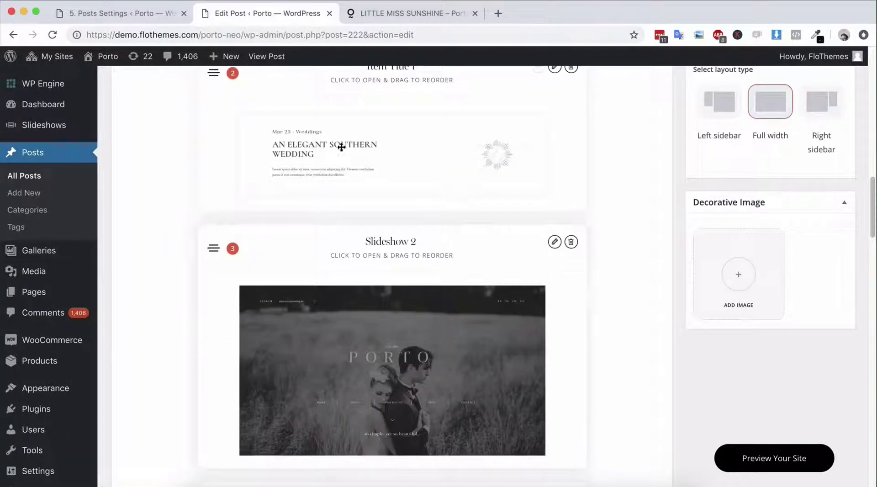
{"action": "scroll", "coordinate": [315, 190], "scroll_direction": "down", "scroll_amount": 3}
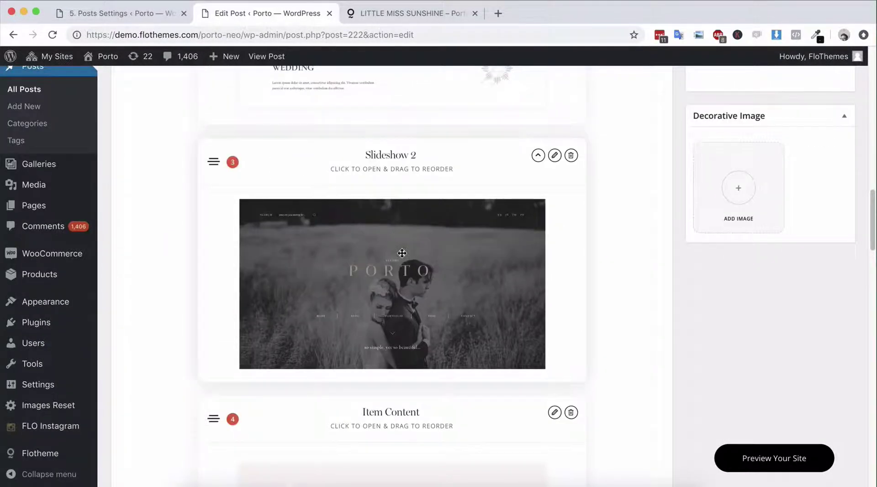
{"action": "scroll", "coordinate": [158, 242], "scroll_direction": "up", "scroll_amount": 2}
{"action": "mouse_move", "coordinate": [64, 84]}
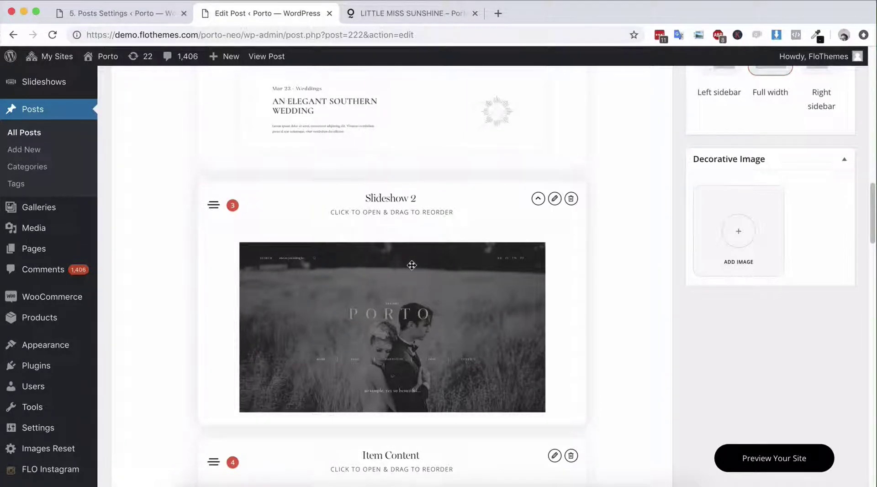
{"action": "scroll", "coordinate": [412, 265], "scroll_direction": "down", "scroll_amount": 10}
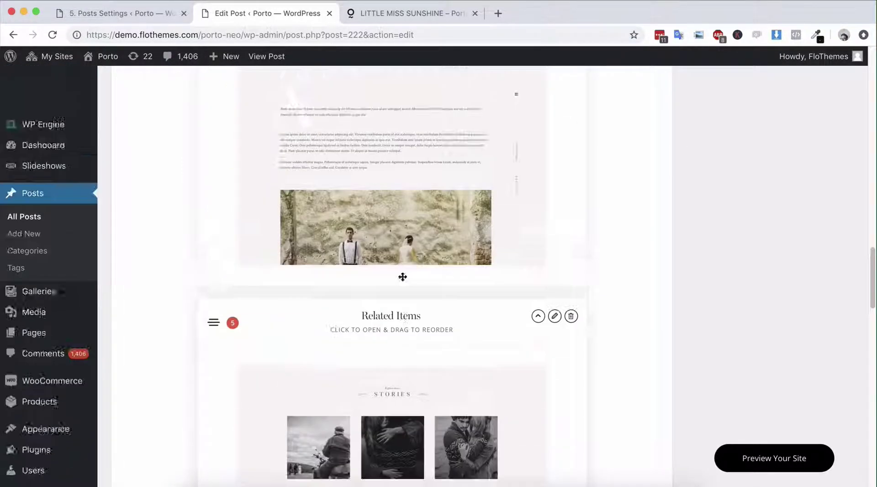
{"action": "scroll", "coordinate": [404, 270], "scroll_direction": "up", "scroll_amount": 8}
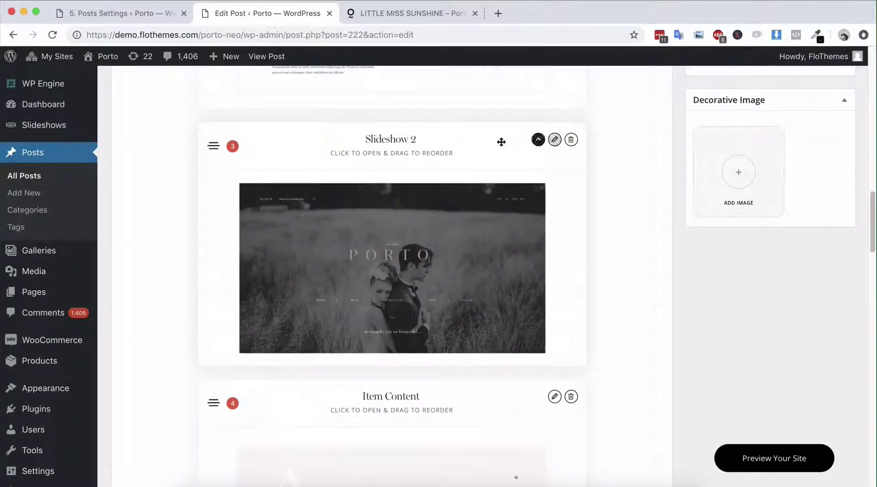
{"action": "scroll", "coordinate": [564, 176], "scroll_direction": "up", "scroll_amount": 3}
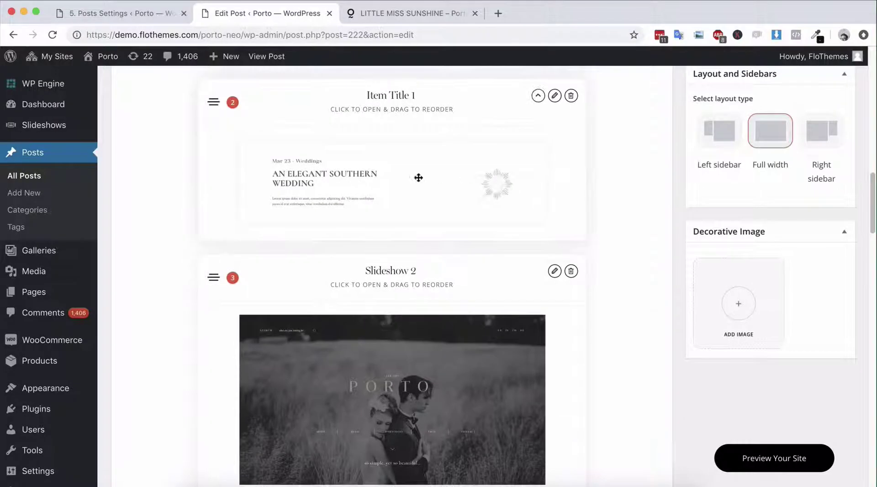
{"action": "scroll", "coordinate": [418, 177], "scroll_direction": "up", "scroll_amount": 2}
{"action": "scroll", "coordinate": [451, 196], "scroll_direction": "down", "scroll_amount": 1}
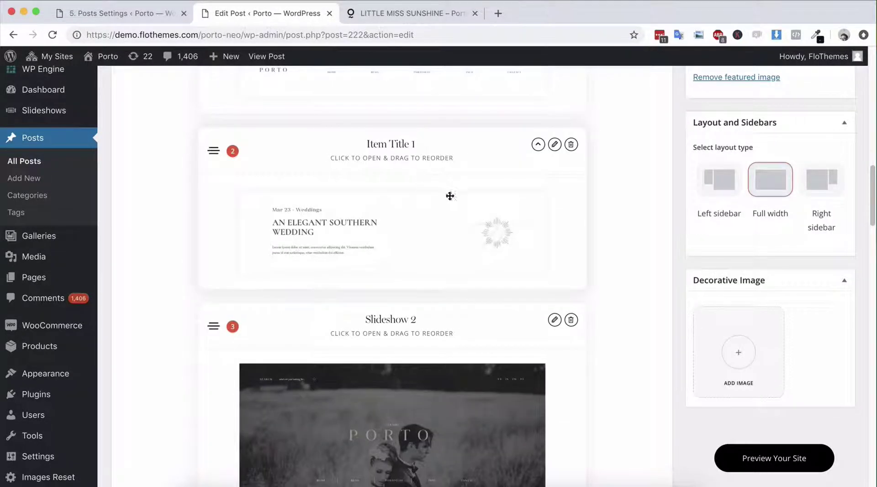
Delete the Slideshow 2 block, confirming the prompt, and open the block library below the Footer.
{"action": "left_click", "coordinate": [571, 320]}
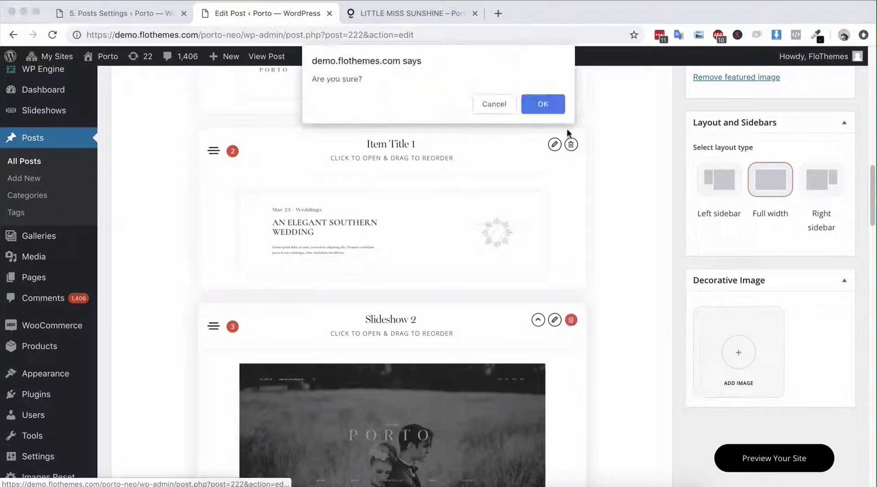
{"action": "left_click", "coordinate": [546, 108]}
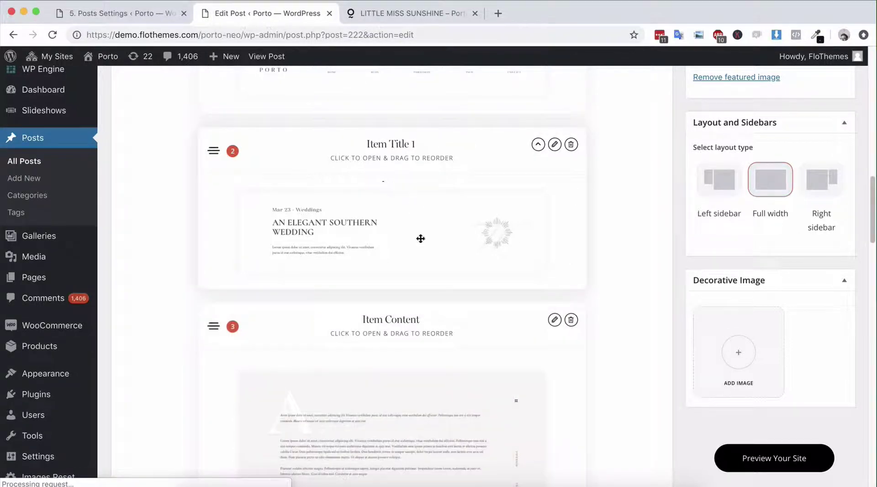
{"action": "scroll", "coordinate": [420, 238], "scroll_direction": "down", "scroll_amount": 3}
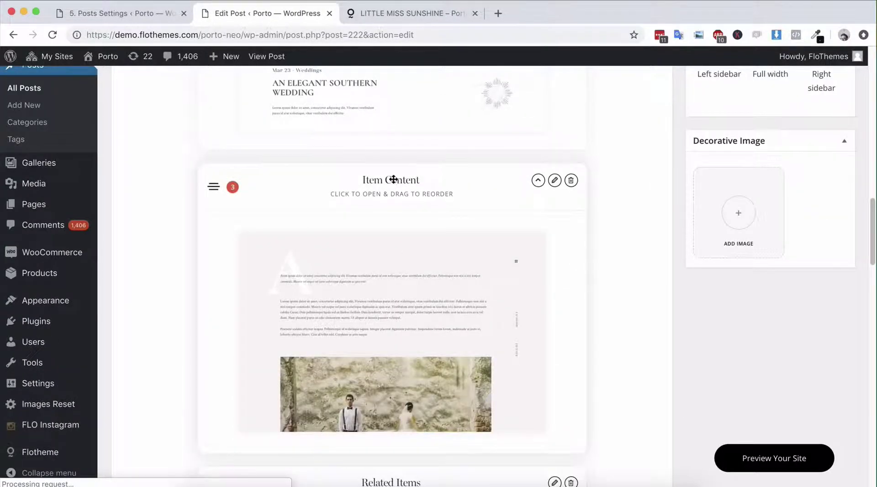
{"action": "scroll", "coordinate": [456, 249], "scroll_direction": "down", "scroll_amount": 20}
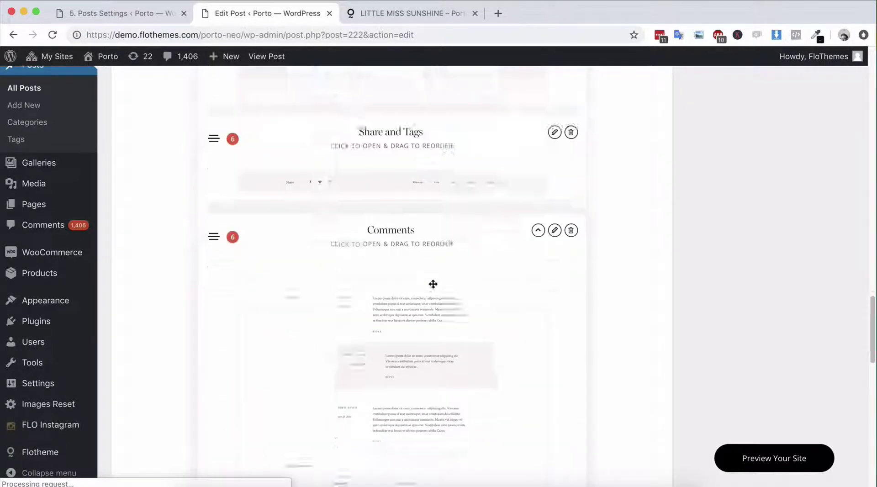
{"action": "left_click", "coordinate": [393, 379]}
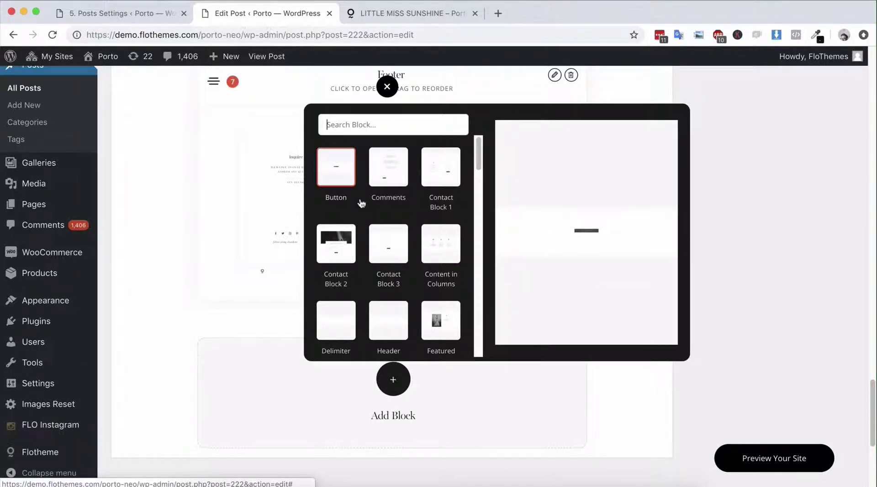
Browse the block library thumbnails down to the video blocks and choose Video Block 1.
{"action": "scroll", "coordinate": [361, 204], "scroll_direction": "down", "scroll_amount": 5}
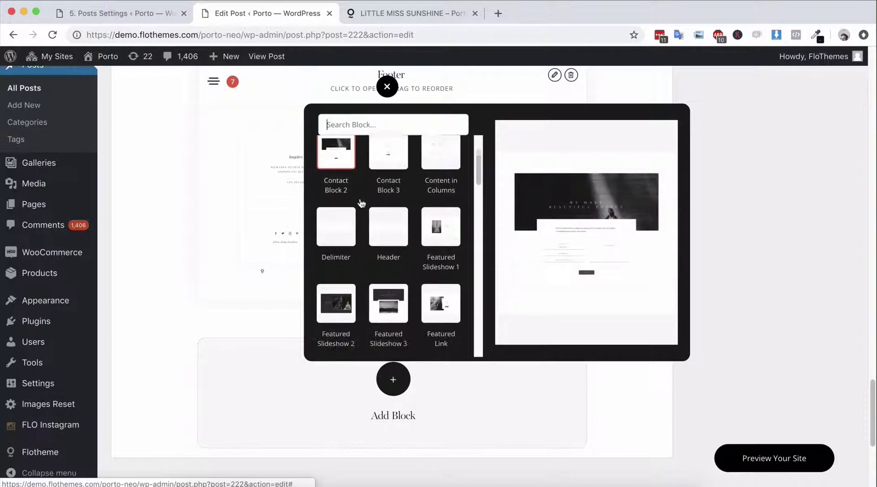
{"action": "scroll", "coordinate": [361, 203], "scroll_direction": "down", "scroll_amount": 8}
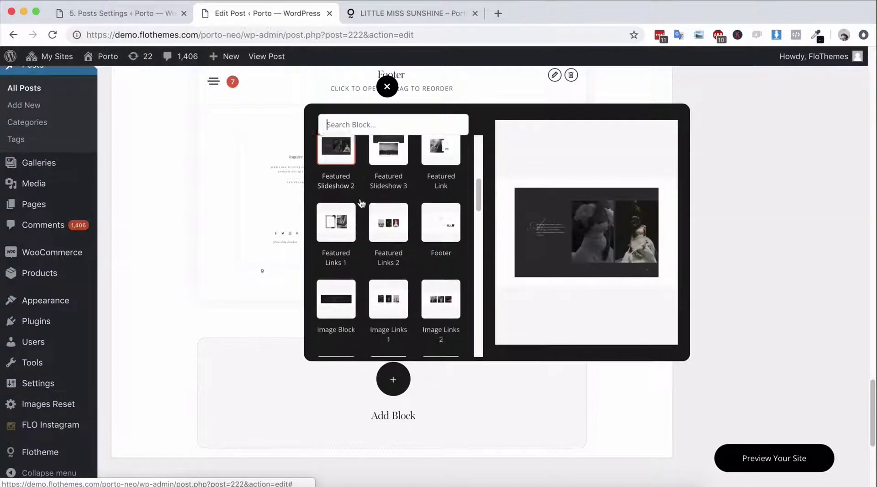
{"action": "scroll", "coordinate": [362, 203], "scroll_direction": "down", "scroll_amount": 8}
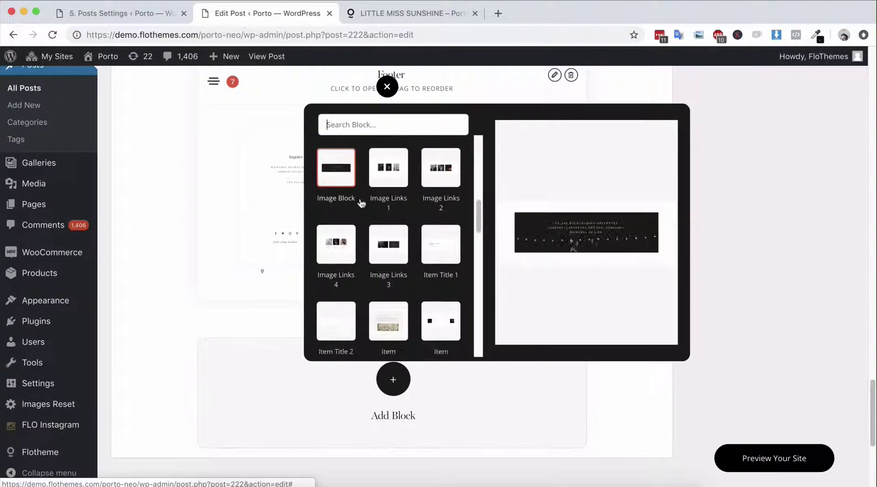
{"action": "scroll", "coordinate": [361, 203], "scroll_direction": "down", "scroll_amount": 3}
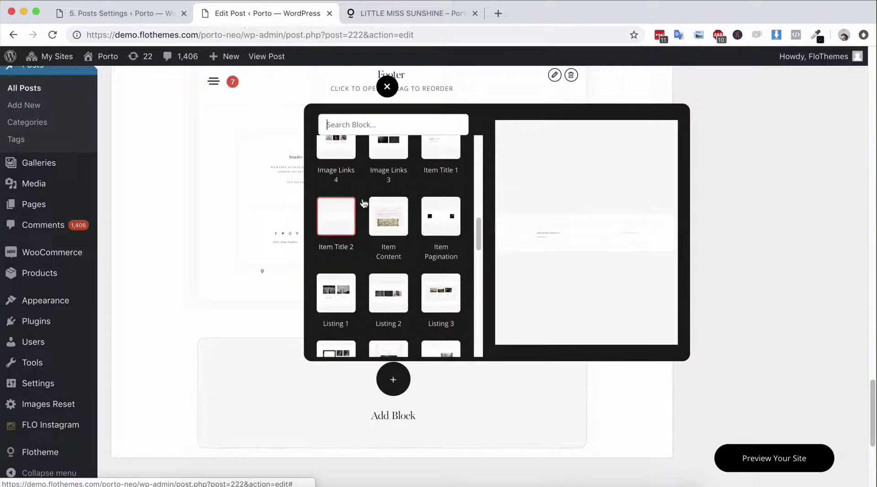
{"action": "scroll", "coordinate": [440, 220], "scroll_direction": "down", "scroll_amount": 10}
{"action": "scroll", "coordinate": [440, 221], "scroll_direction": "down", "scroll_amount": 10}
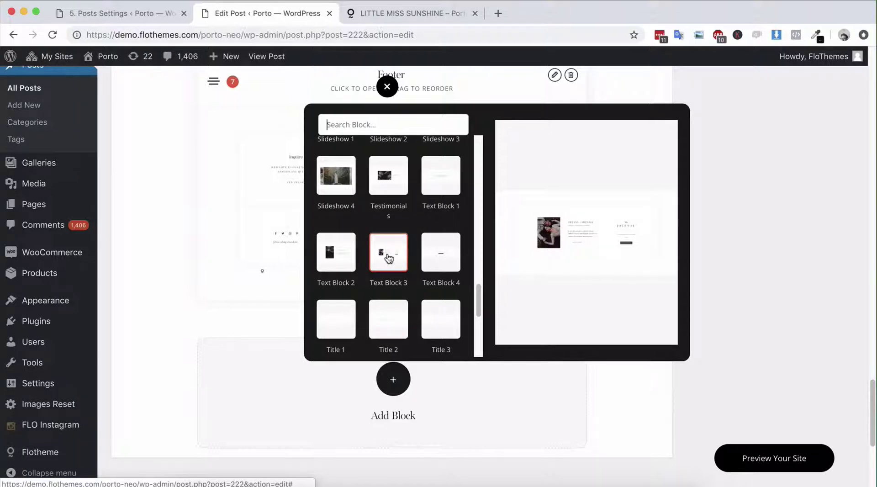
{"action": "scroll", "coordinate": [416, 249], "scroll_direction": "down", "scroll_amount": 2}
{"action": "scroll", "coordinate": [416, 249], "scroll_direction": "down", "scroll_amount": 4}
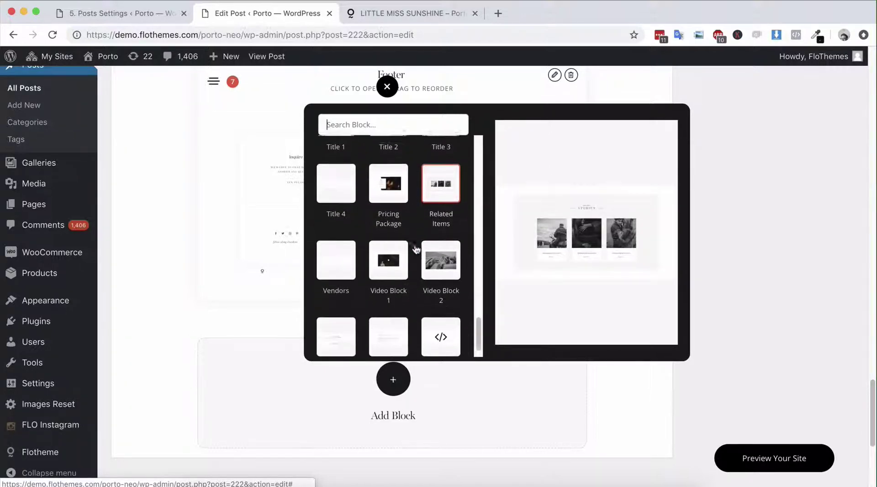
{"action": "scroll", "coordinate": [416, 249], "scroll_direction": "down", "scroll_amount": 1}
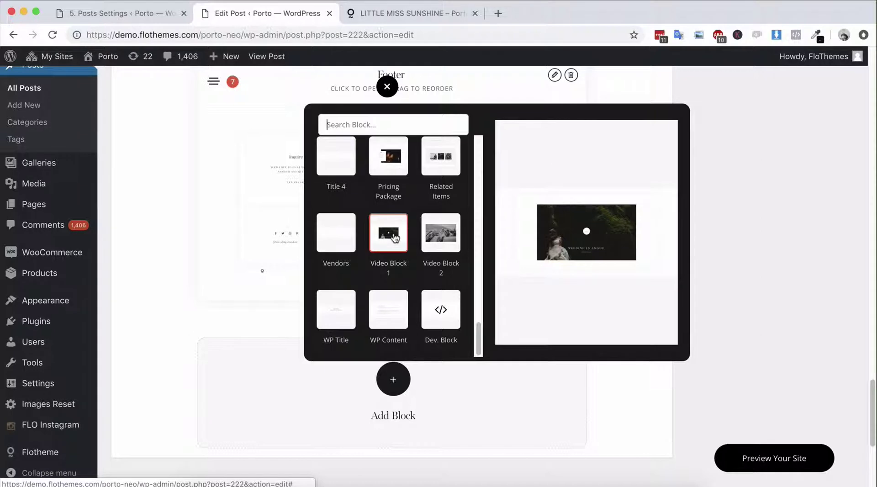
{"action": "left_click", "coordinate": [394, 237]}
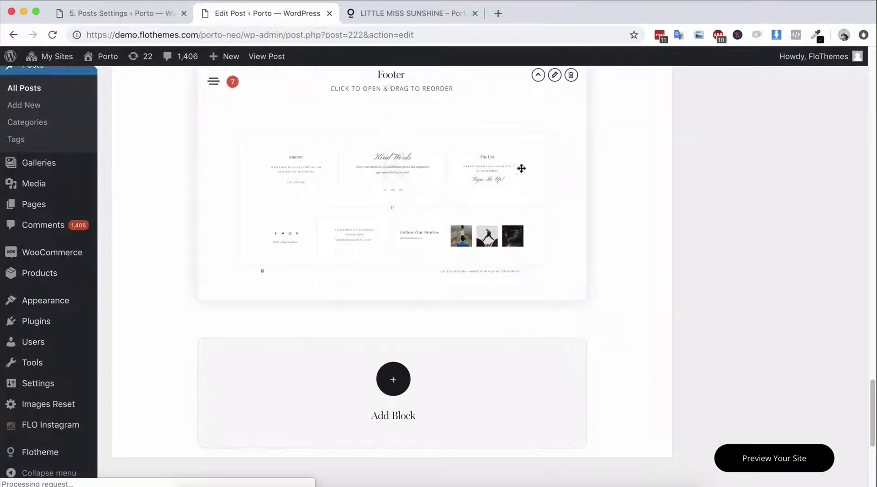
{"action": "scroll", "coordinate": [622, 224], "scroll_direction": "up", "scroll_amount": 5}
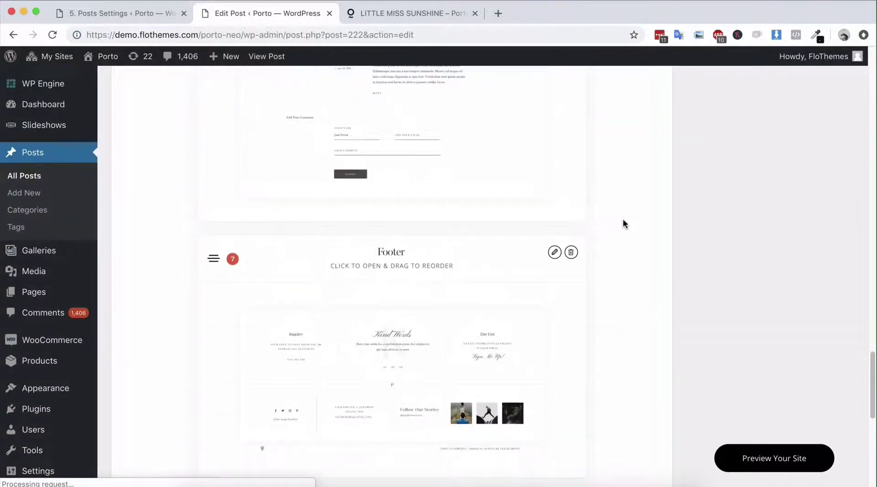
{"action": "scroll", "coordinate": [624, 224], "scroll_direction": "up", "scroll_amount": 15}
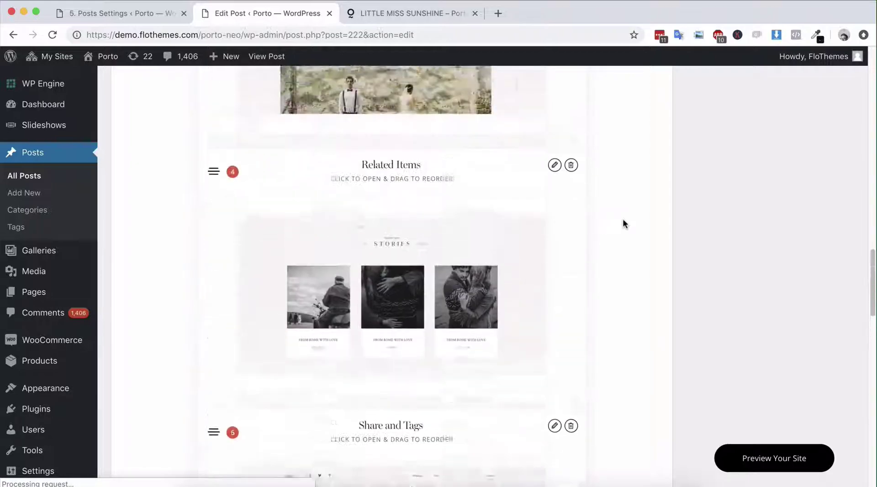
{"action": "scroll", "coordinate": [624, 223], "scroll_direction": "up", "scroll_amount": 15}
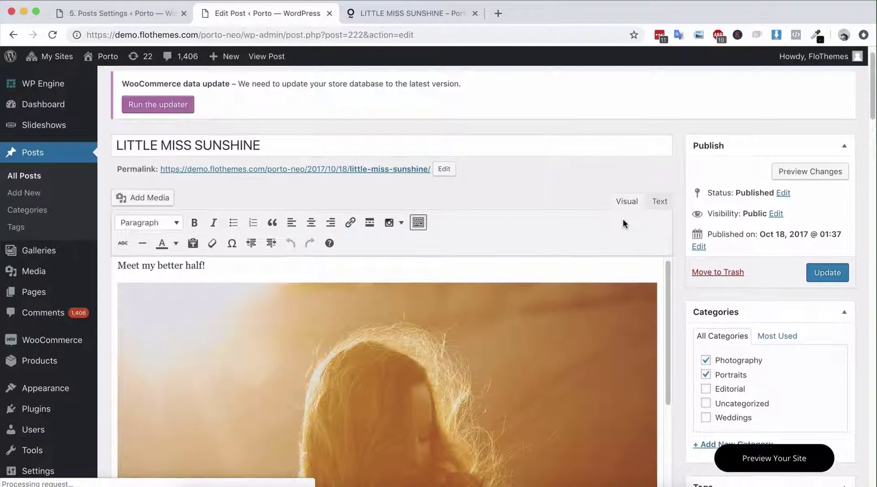
{"action": "scroll", "coordinate": [640, 223], "scroll_direction": "down", "scroll_amount": 3}
{"action": "scroll", "coordinate": [676, 226], "scroll_direction": "up", "scroll_amount": 2}
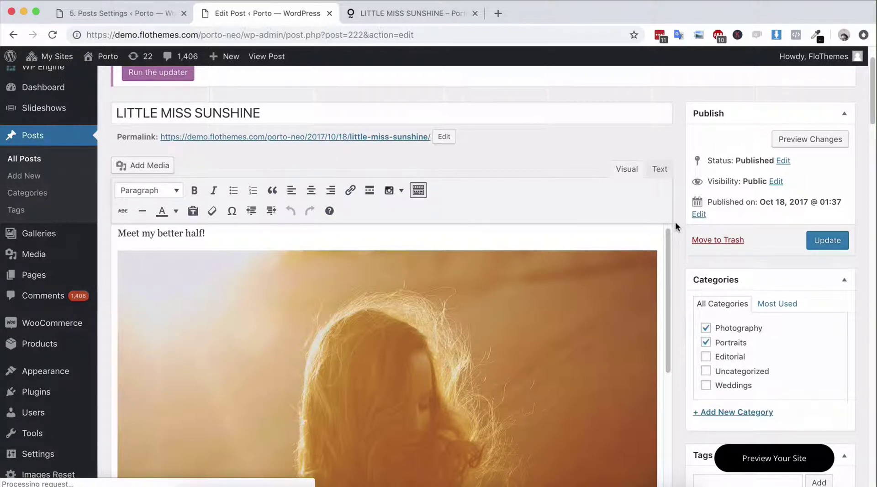
{"action": "scroll", "coordinate": [675, 224], "scroll_direction": "down", "scroll_amount": 1}
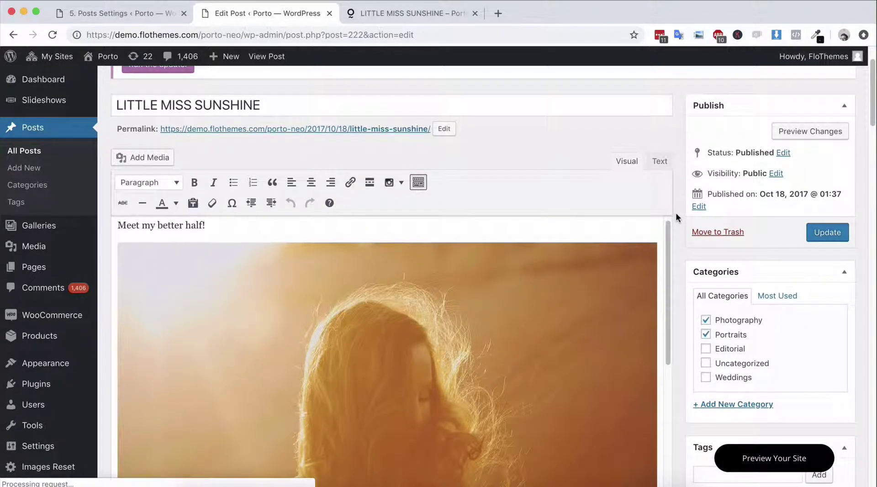
{"action": "scroll", "coordinate": [678, 208], "scroll_direction": "down", "scroll_amount": 10}
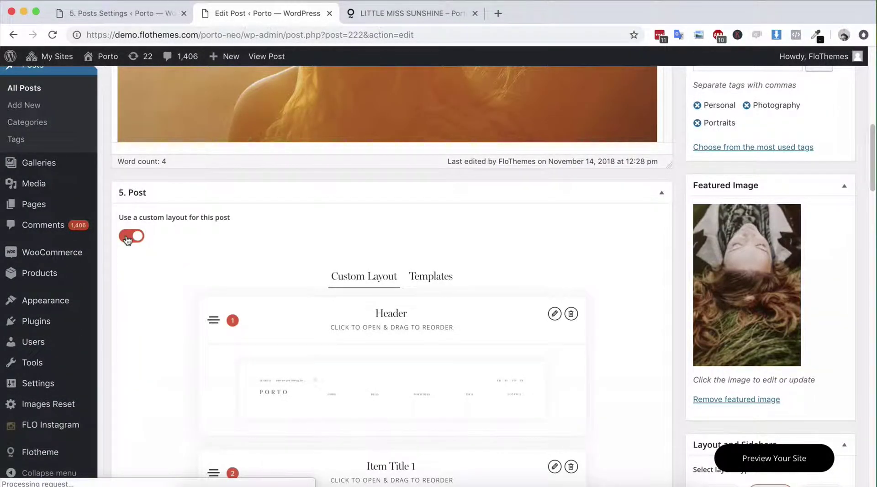
{"action": "scroll", "coordinate": [251, 211], "scroll_direction": "down", "scroll_amount": 2}
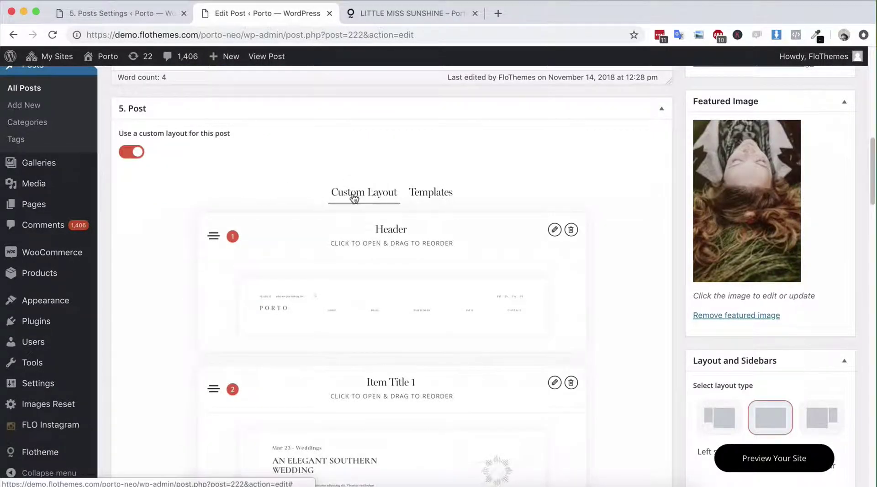
{"action": "left_click", "coordinate": [356, 191]}
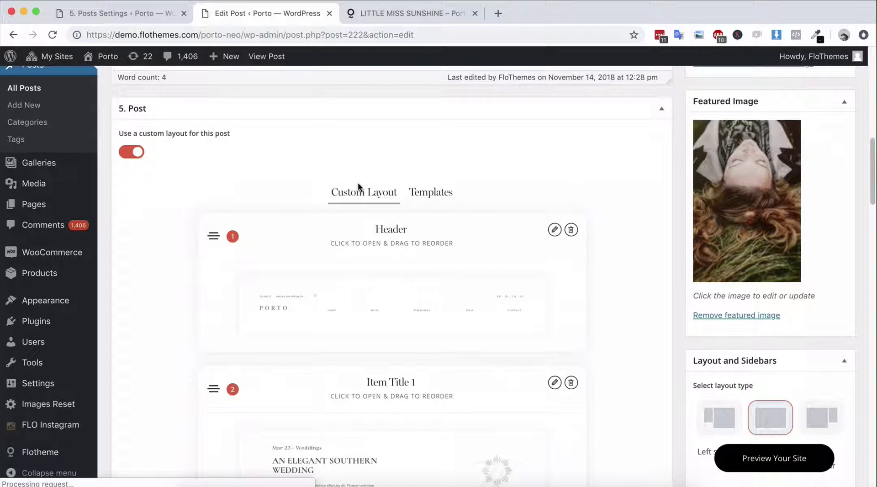
{"action": "scroll", "coordinate": [493, 188], "scroll_direction": "up", "scroll_amount": 10}
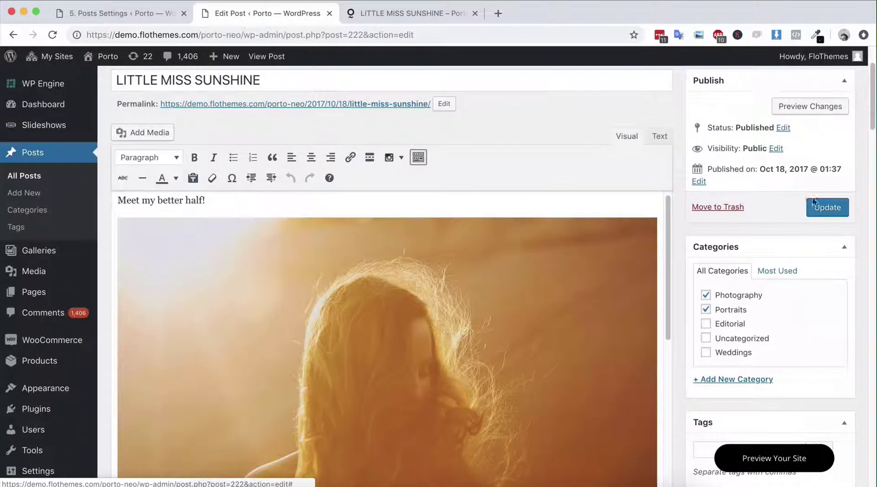